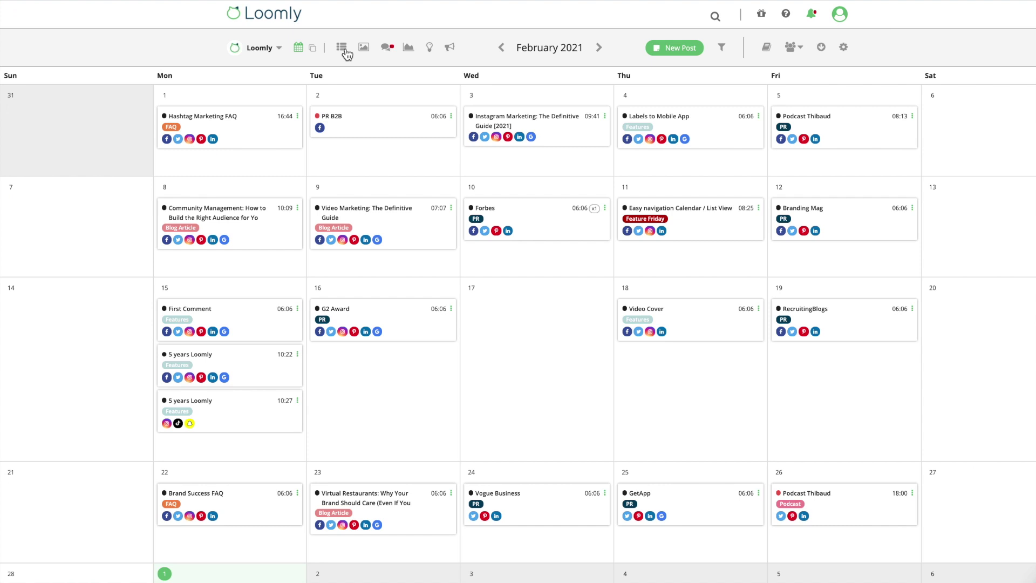
# Switch the calendar to the list view of posts.
pyautogui.click(342, 48)
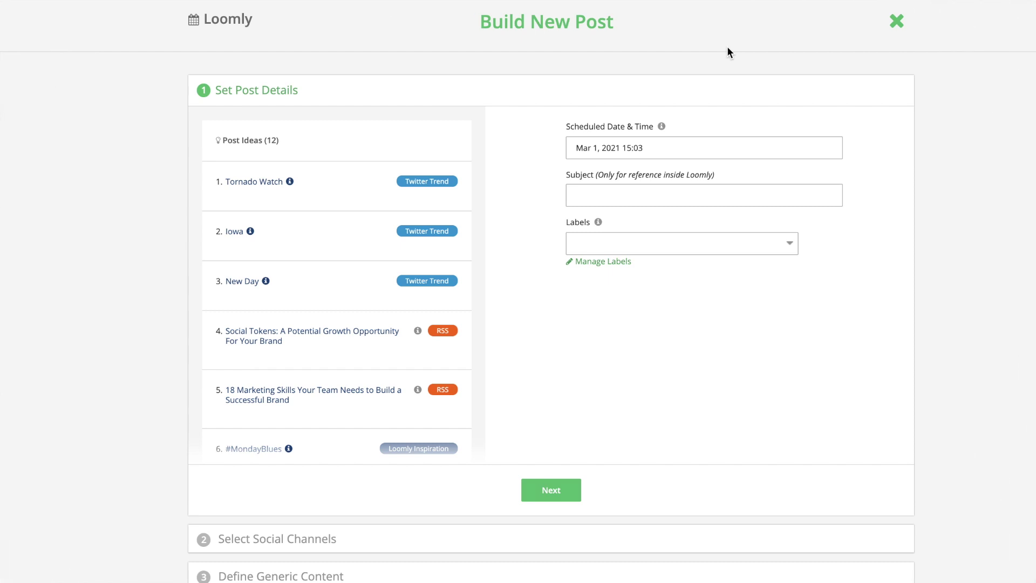
# Schedule the post for Thu, Mar 04 15:03 from the later suggested time slots.
pyautogui.click(701, 147)
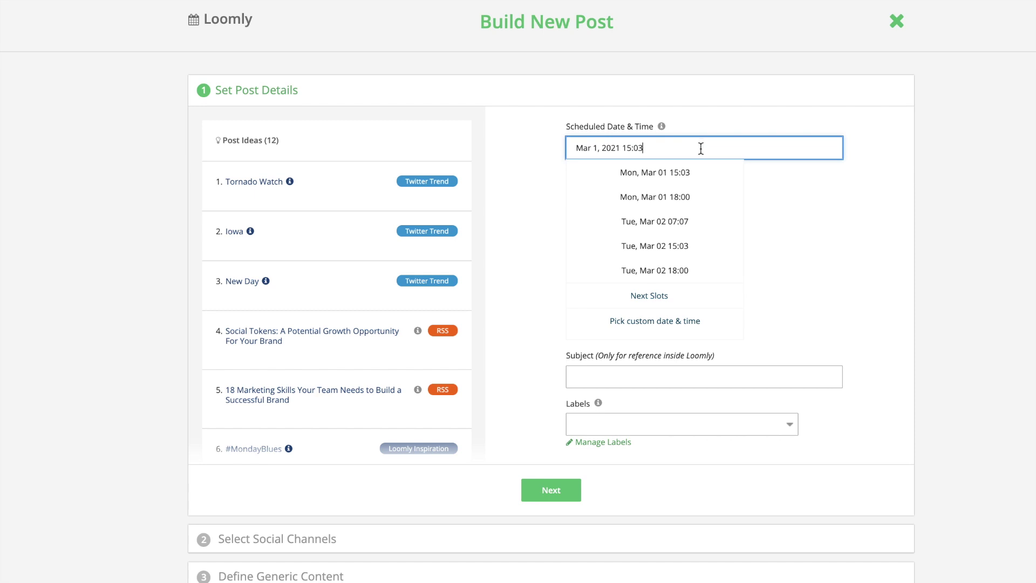
pyautogui.click(664, 296)
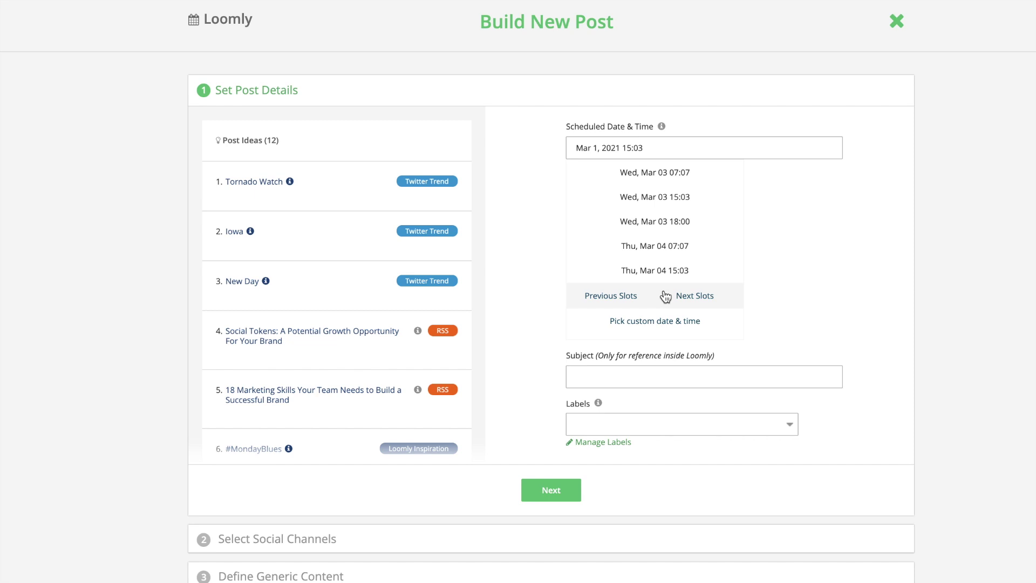
pyautogui.click(664, 274)
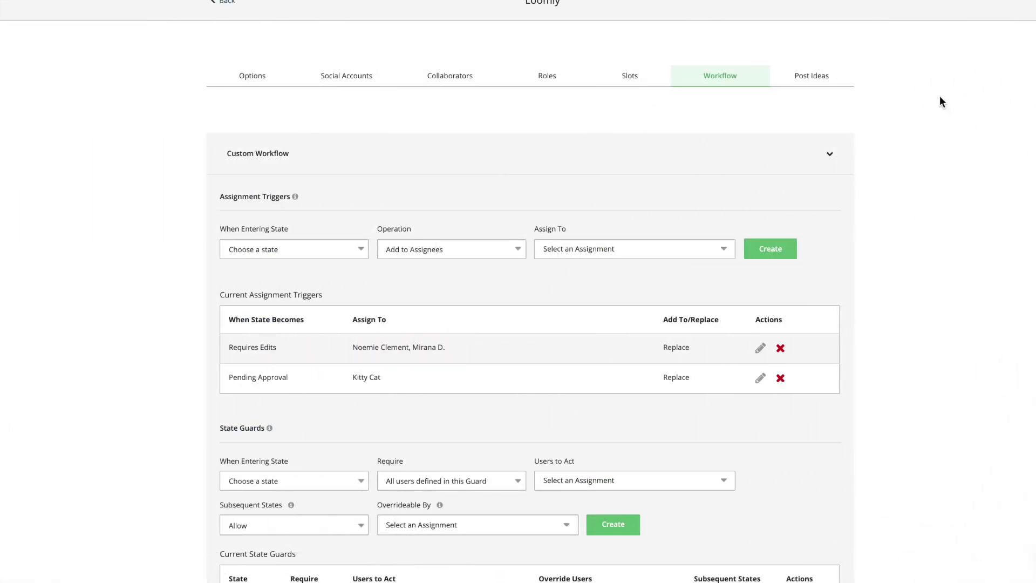
pyautogui.scroll(-1, 940, 98)
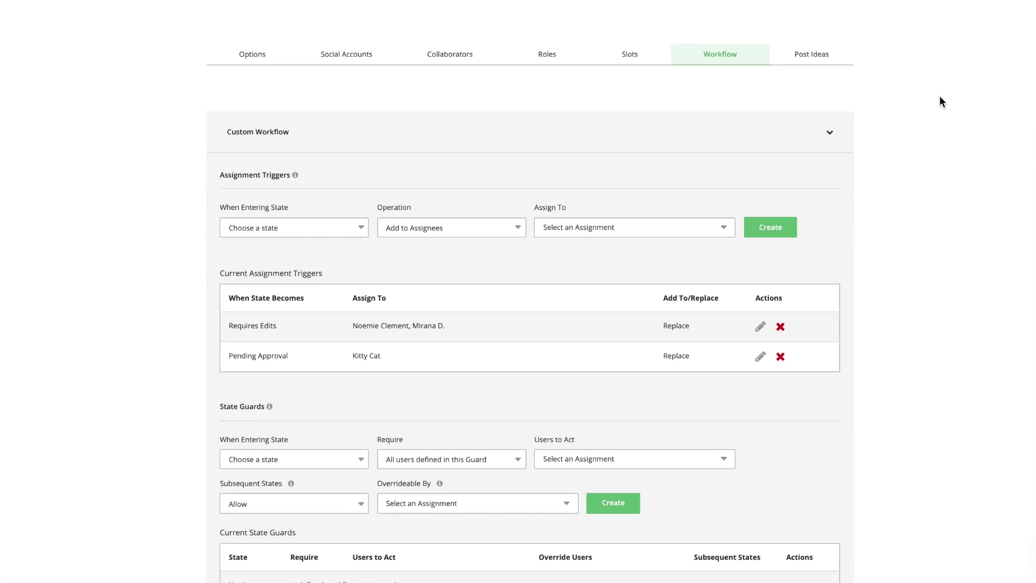
pyautogui.scroll(-2, 940, 102)
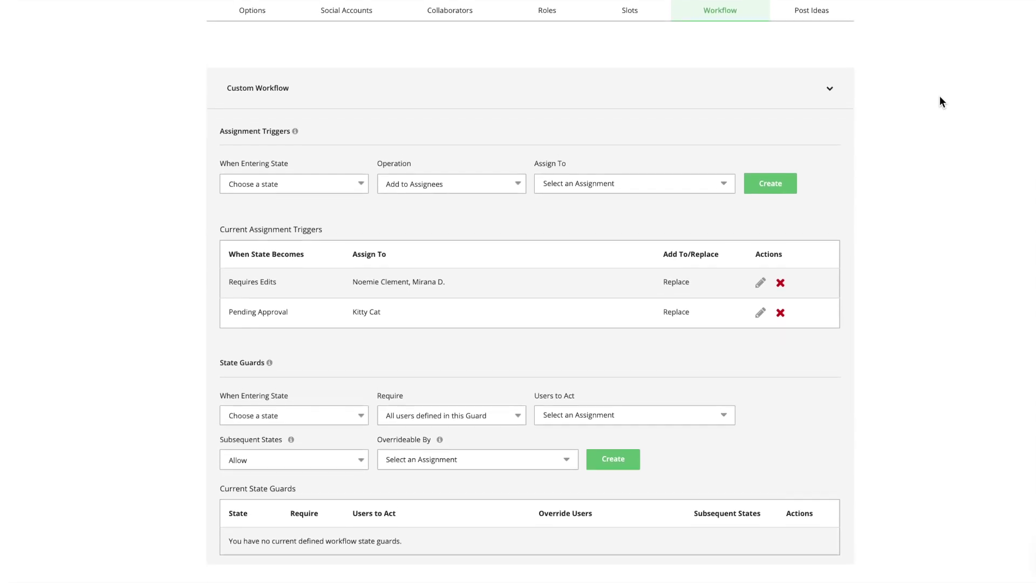
pyautogui.scroll(-1, 939, 98)
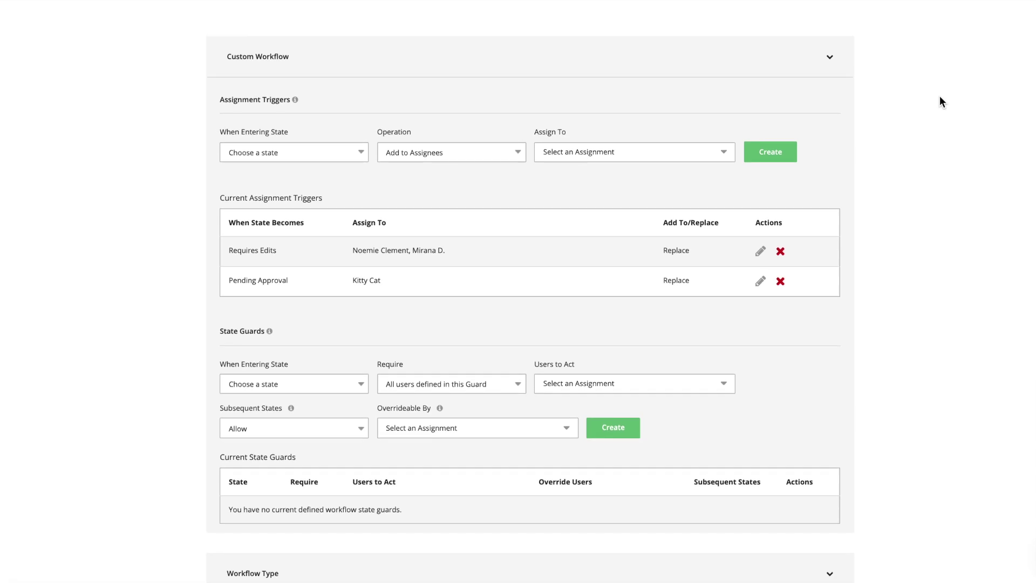
pyautogui.scroll(-1, 940, 102)
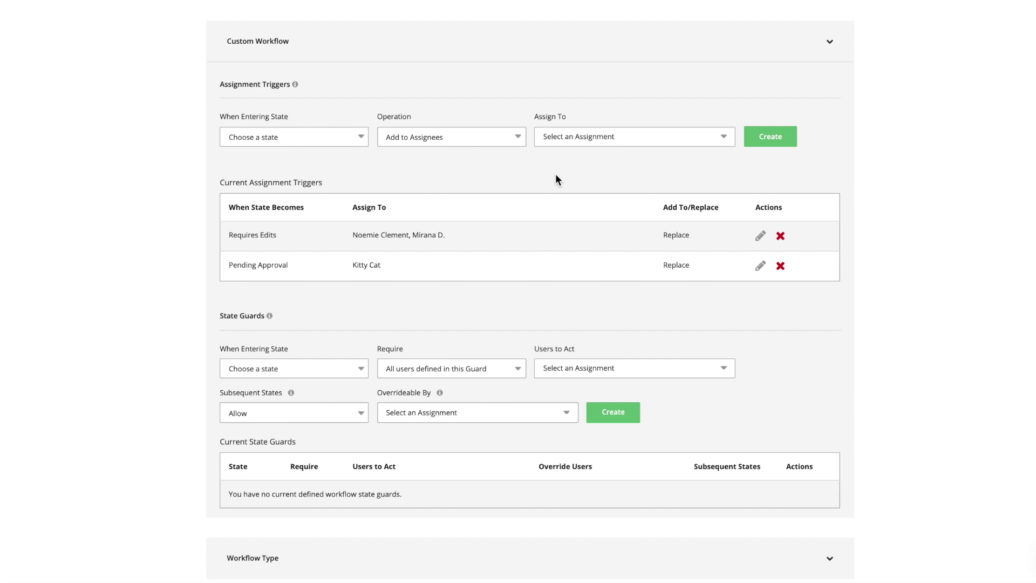
# Add a trigger that replaces assignees with one team member on entering Scheduled.
pyautogui.click(361, 138)
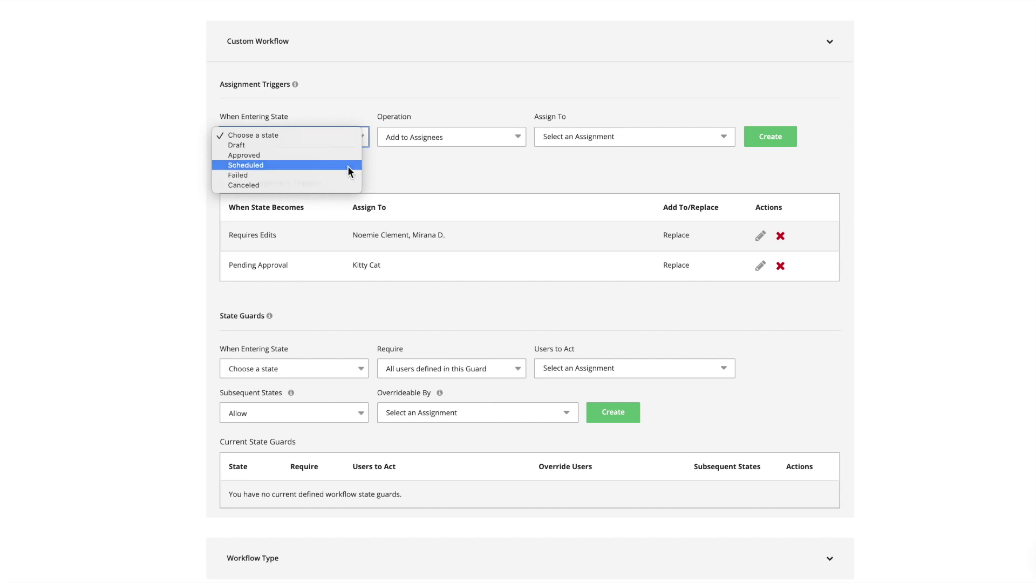
pyautogui.click(347, 166)
pyautogui.click(432, 138)
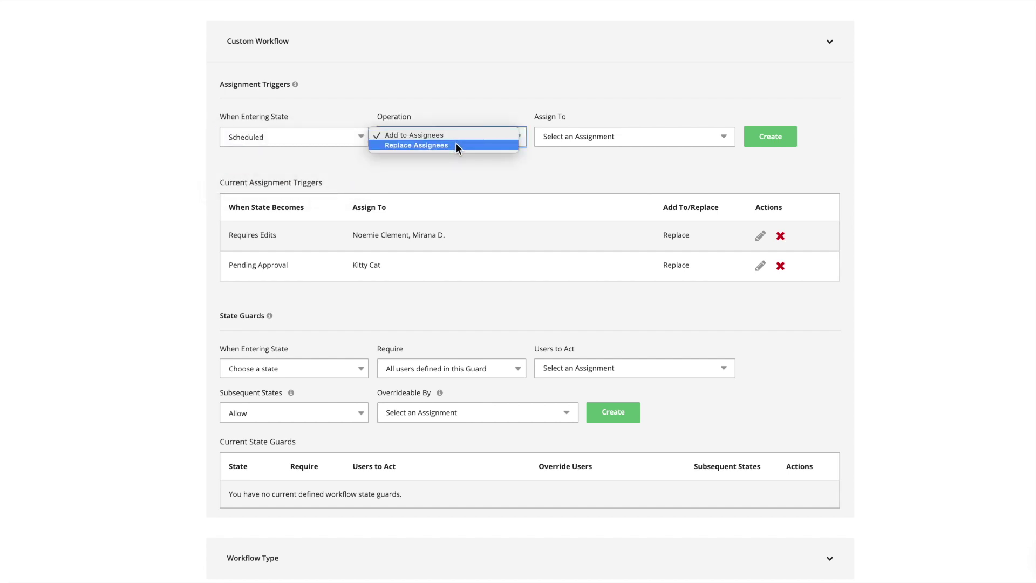
pyautogui.click(456, 145)
pyautogui.click(589, 143)
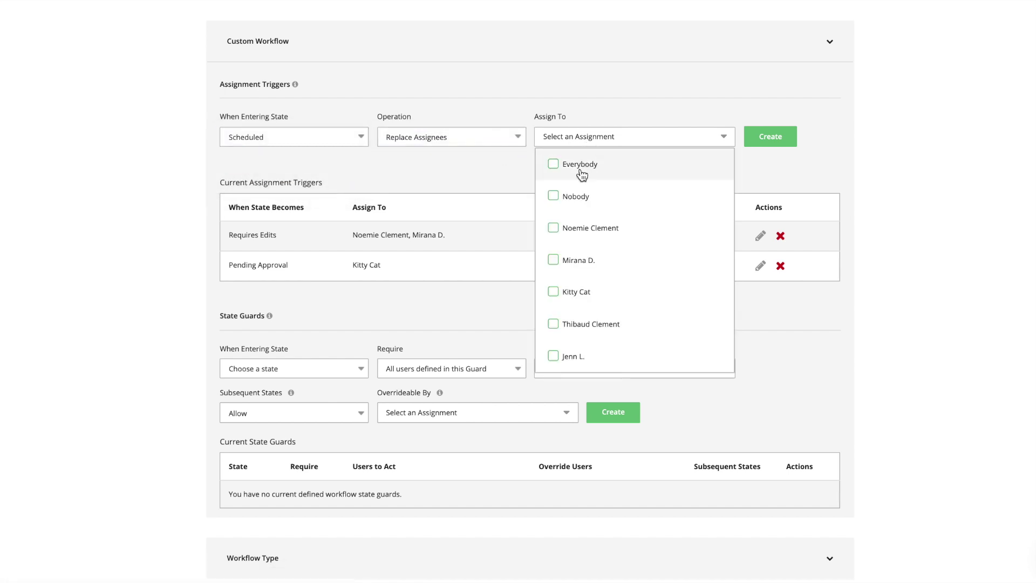
pyautogui.click(553, 228)
pyautogui.click(759, 170)
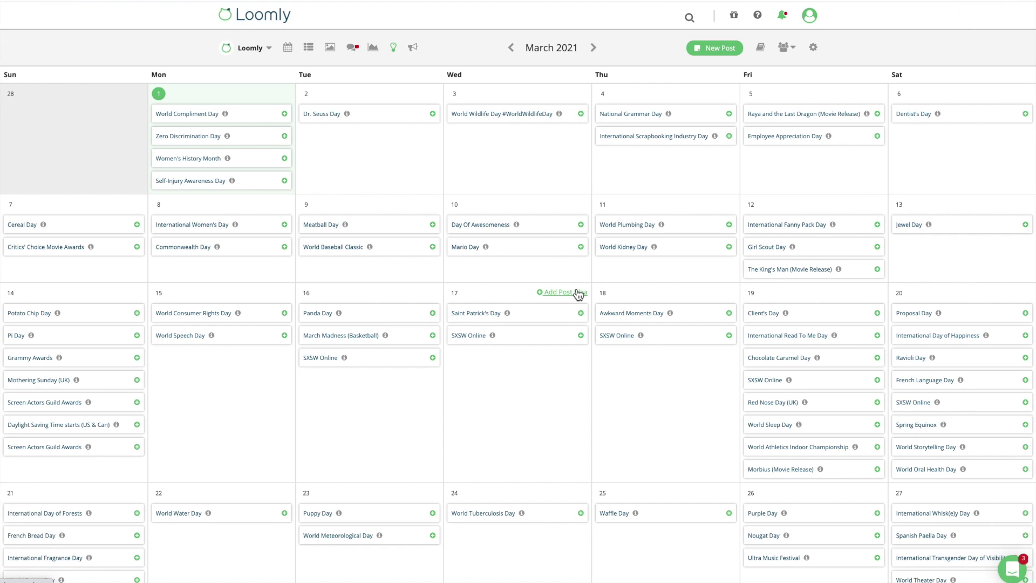
# Add a yearly custom post idea titled 'Company anniversary' on March 17.
pyautogui.click(578, 294)
pyautogui.scroll(-5, 578, 294)
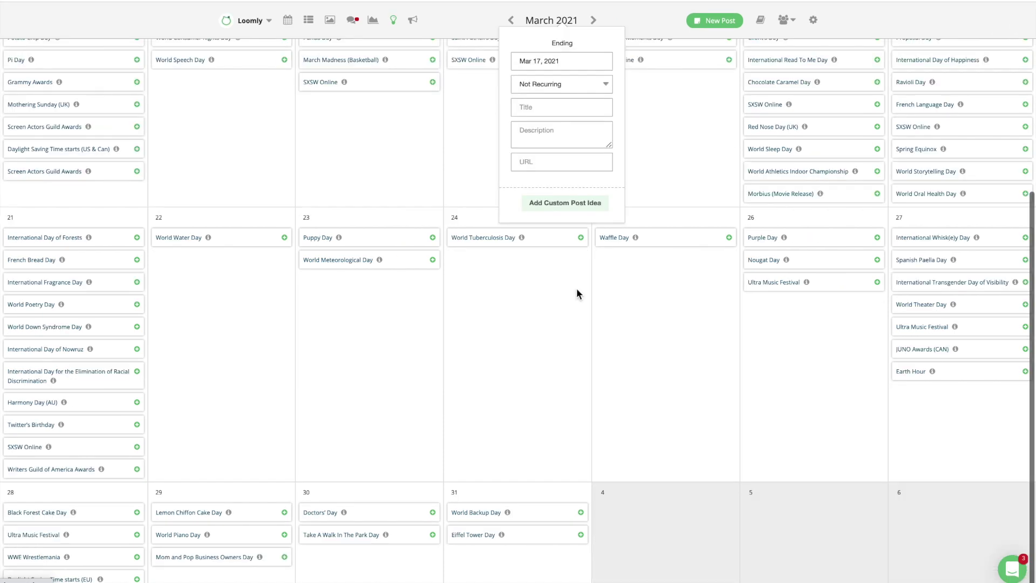
pyautogui.click(571, 89)
pyautogui.click(565, 111)
pyautogui.click(564, 108)
pyautogui.write('Compa')
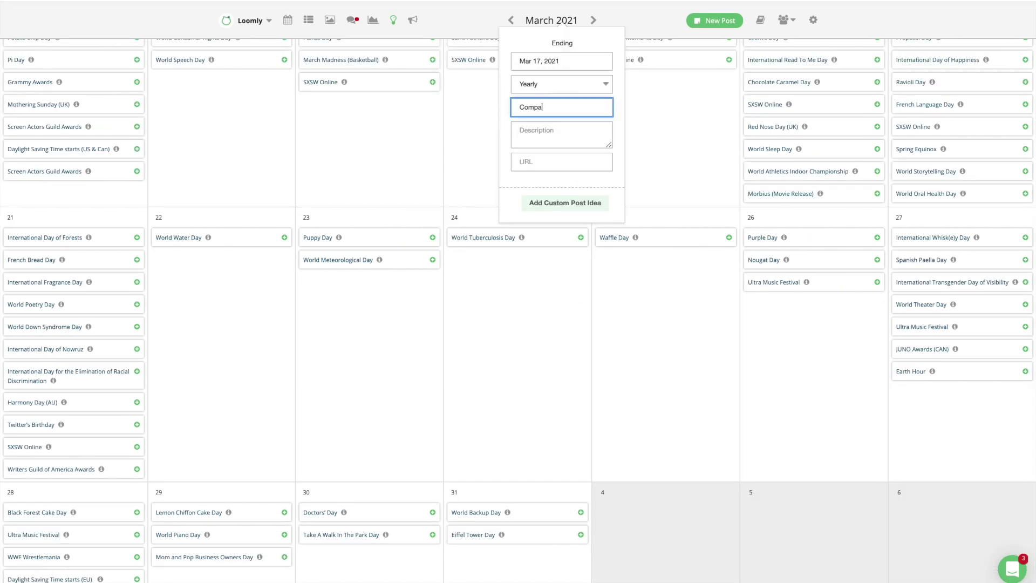
pyautogui.write('ny anniversary')
pyautogui.scroll(2, 564, 306)
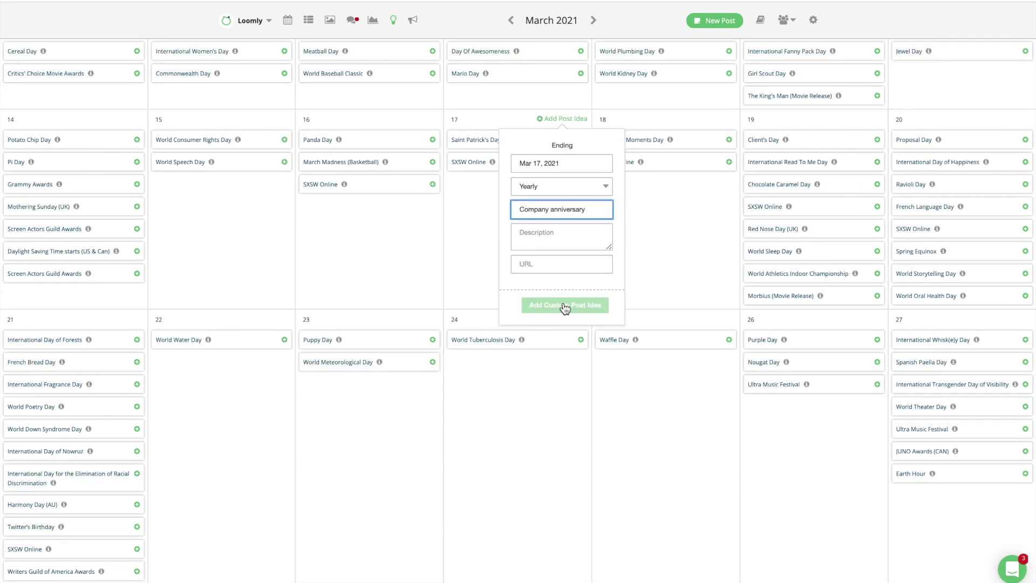
pyautogui.click(564, 306)
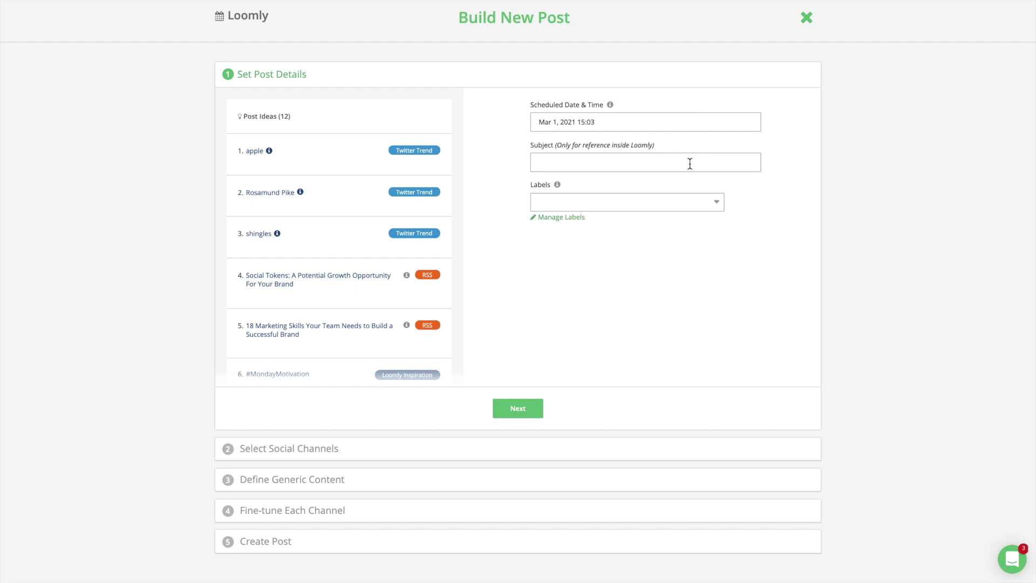
# Title the post 'Company Anniversary' and tag it with the Team label.
pyautogui.click(690, 163)
pyautogui.write('Comp')
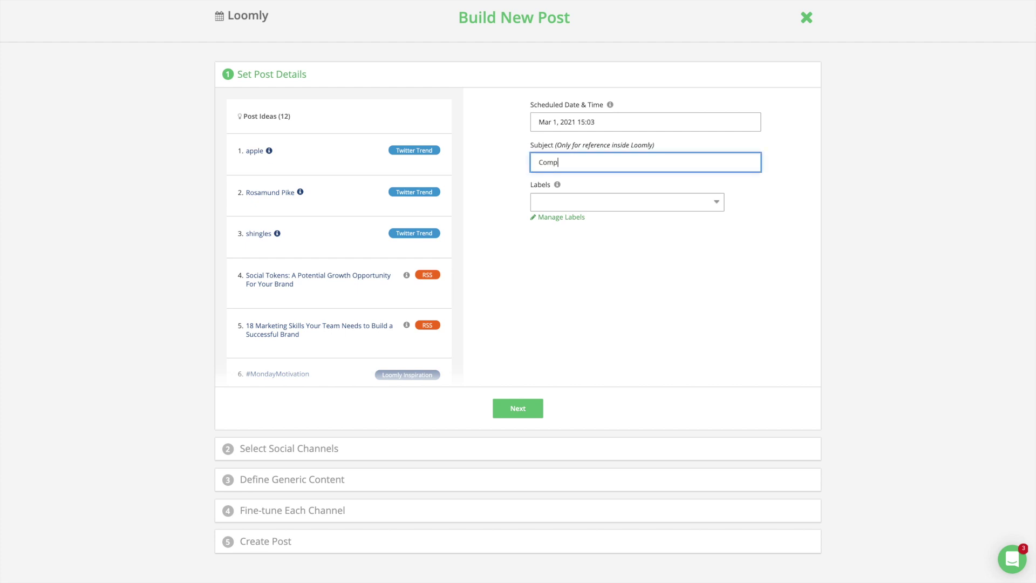
pyautogui.write('any Anniversary')
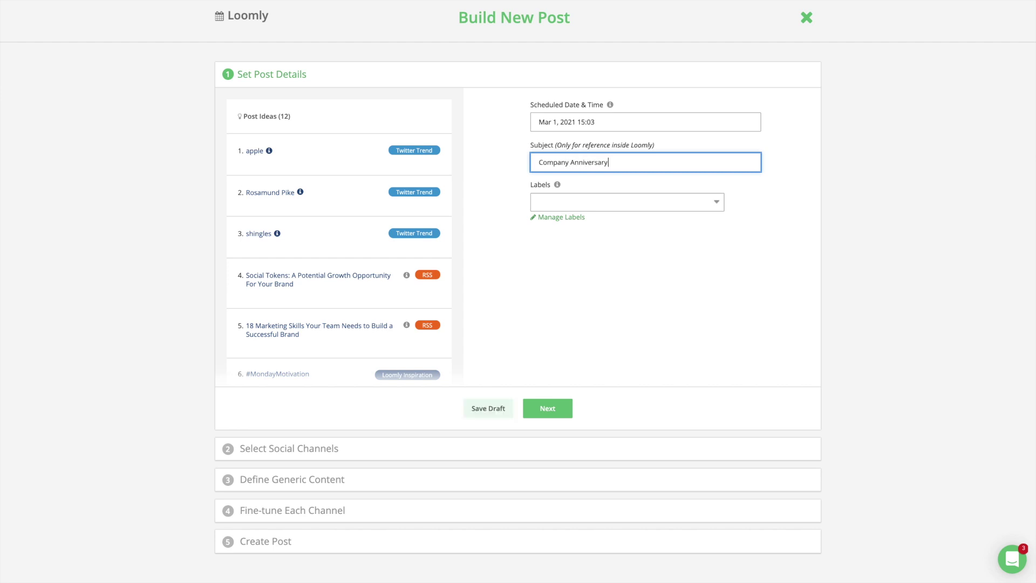
pyautogui.click(662, 203)
pyautogui.scroll(-8, 635, 277)
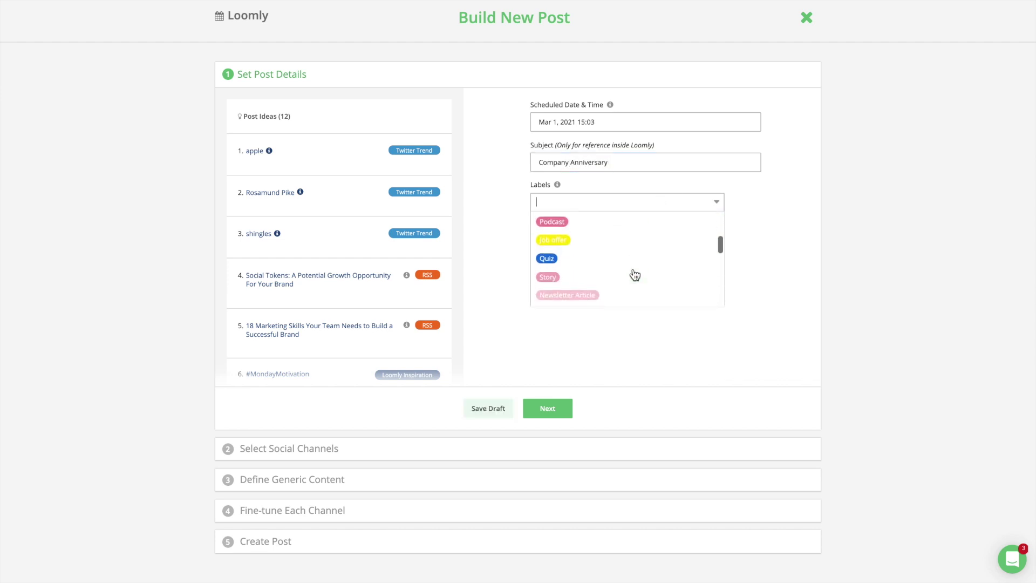
pyautogui.scroll(-5, 635, 275)
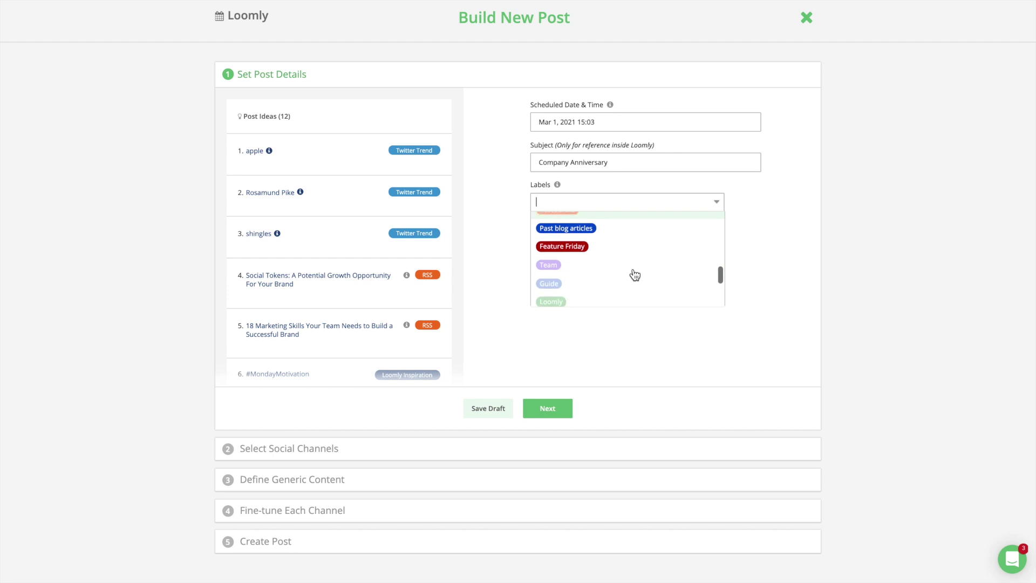
pyautogui.click(608, 252)
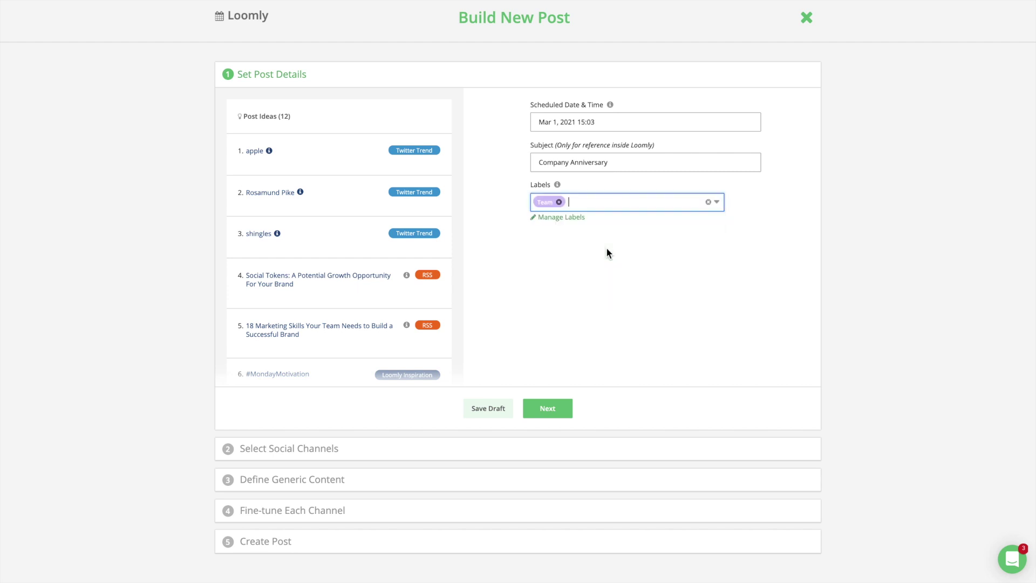
# Select Facebook, Instagram, Twitter and LinkedIn as the post's channels.
pyautogui.click(548, 409)
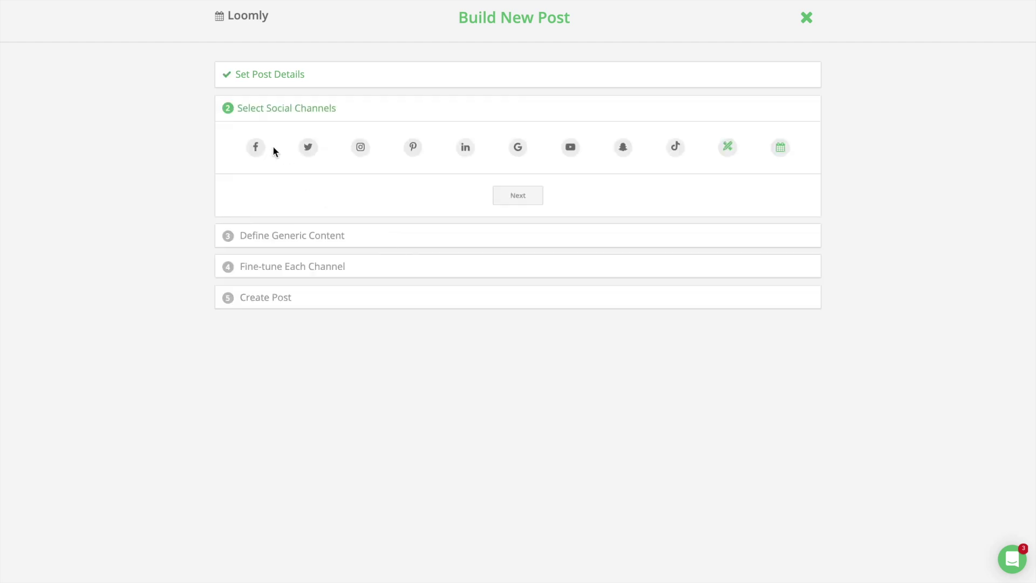
pyautogui.click(257, 151)
pyautogui.click(361, 153)
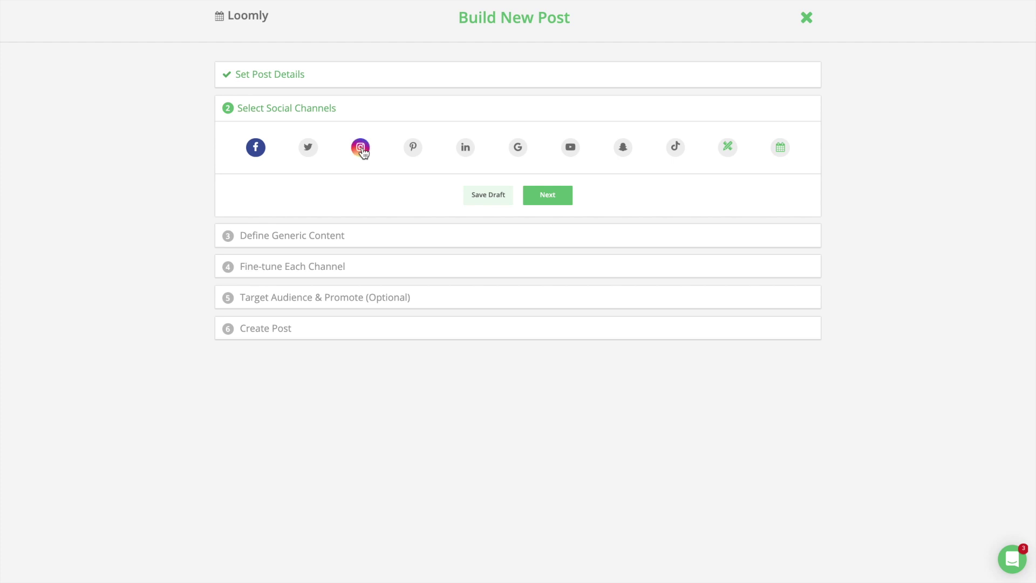
pyautogui.click(309, 150)
pyautogui.click(465, 151)
# Write 'Happy Anniversary' as the post content and attach the fireworks photo.
pyautogui.click(548, 195)
pyautogui.write('Happy Anniversary')
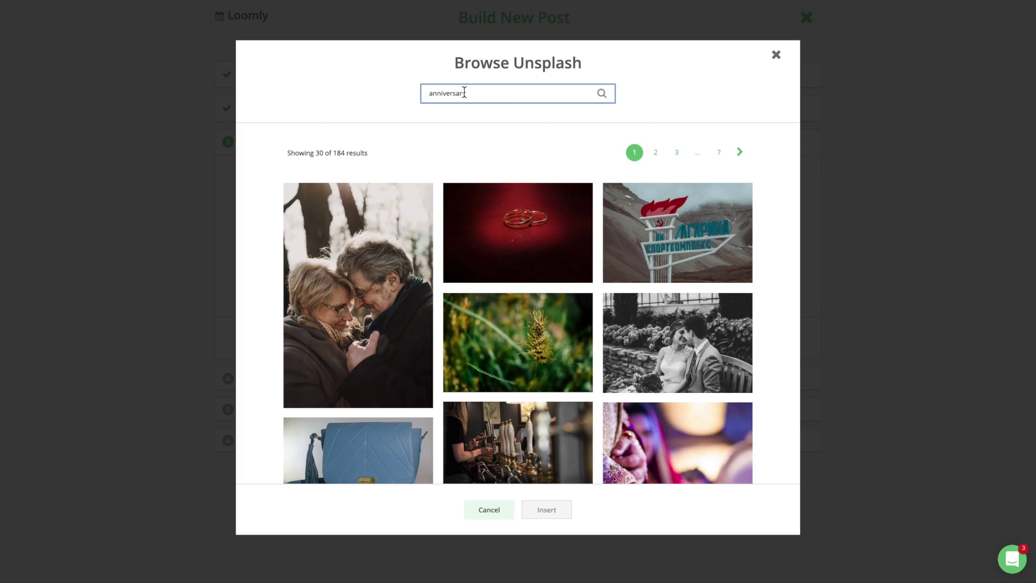
pyautogui.scroll(-2, 486, 199)
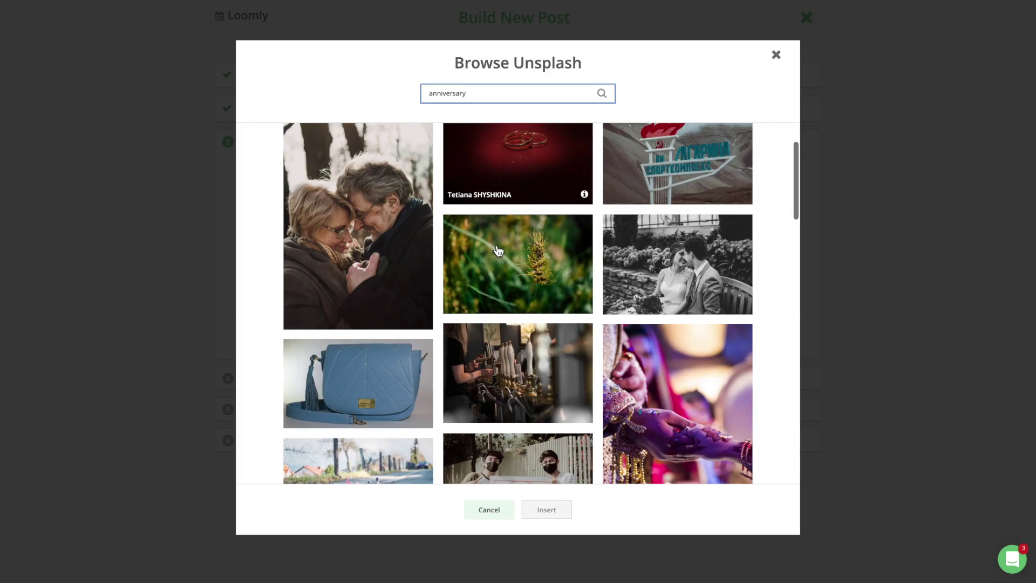
pyautogui.scroll(2, 491, 226)
pyautogui.scroll(-4, 497, 248)
pyautogui.scroll(-10, 497, 248)
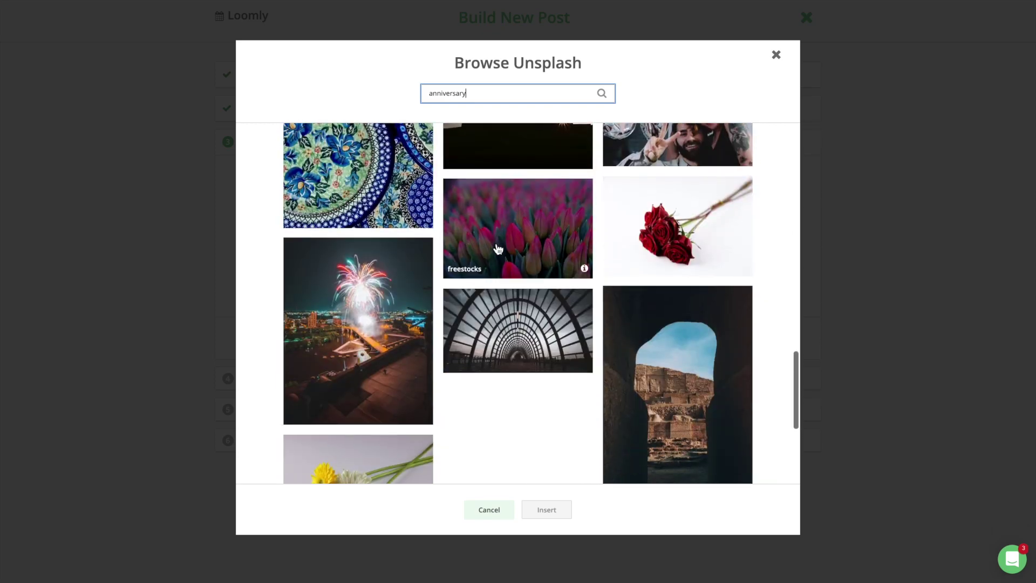
pyautogui.click(359, 335)
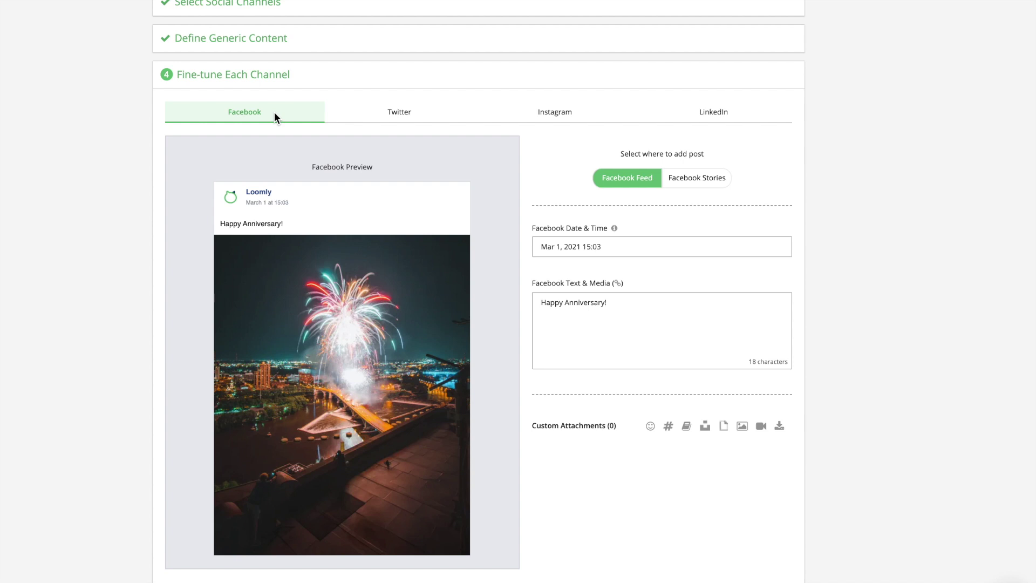
# Preview the anniversary post's Twitter version, then its Instagram version.
pyautogui.click(397, 118)
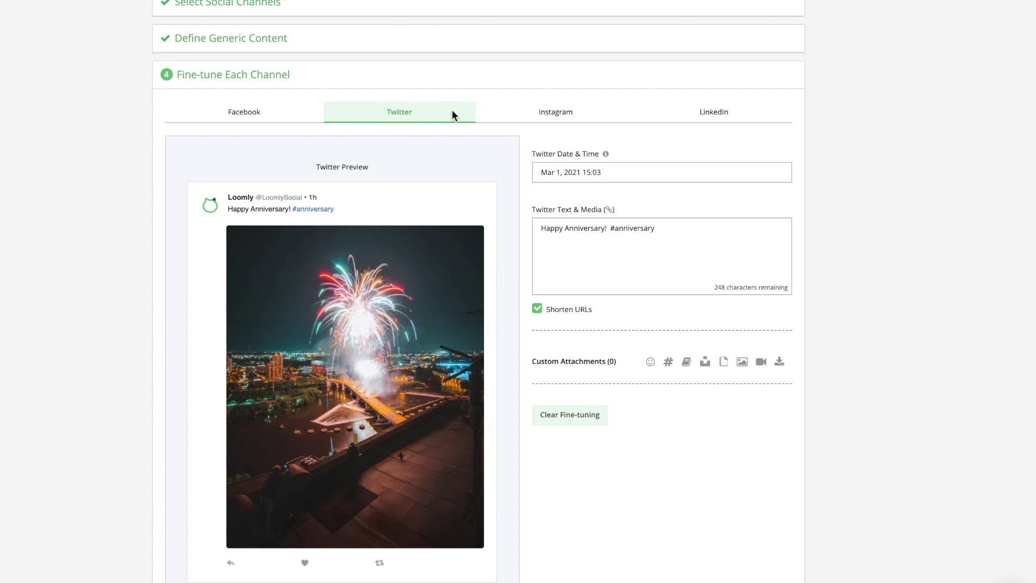
pyautogui.click(557, 120)
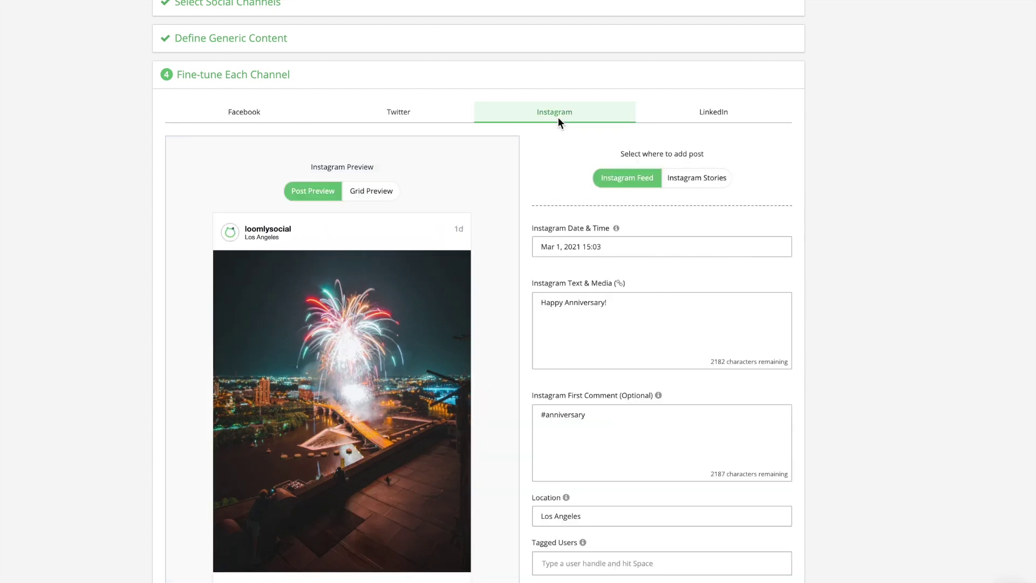
pyautogui.scroll(-1, 558, 118)
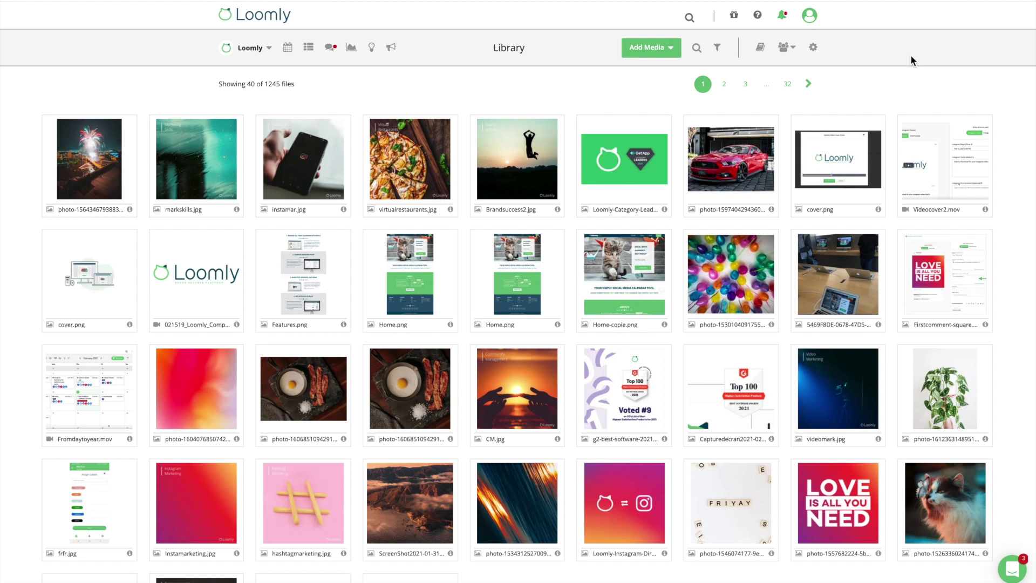
# Choose Add Photo from Unsplash under the Library's Add Media options.
pyautogui.click(669, 55)
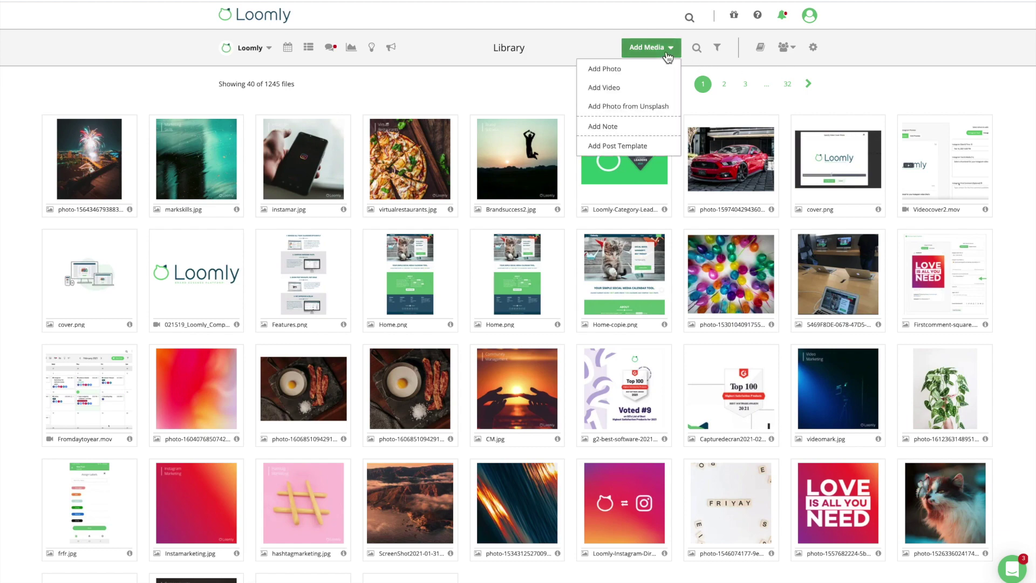
pyautogui.click(655, 108)
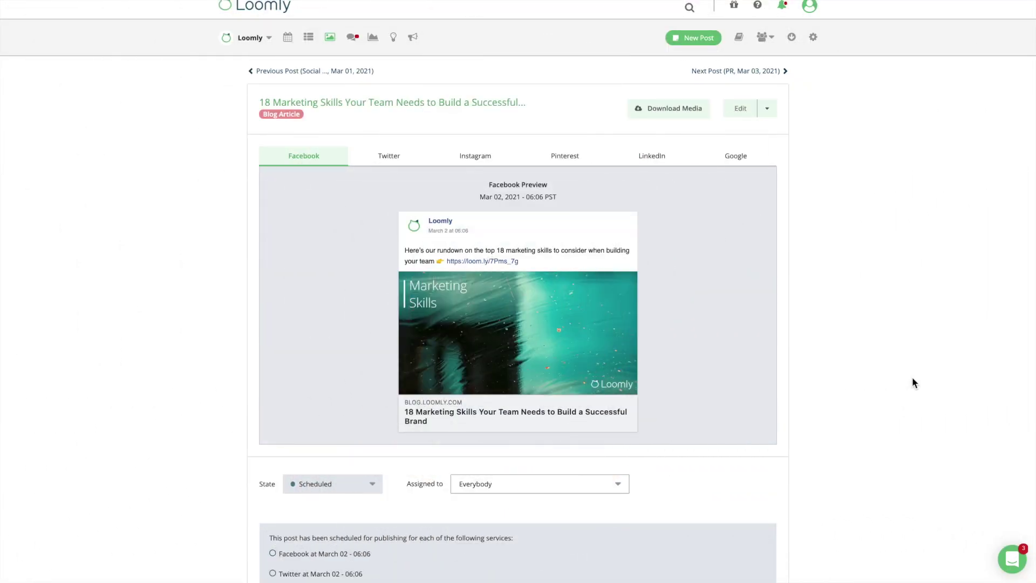
pyautogui.scroll(-1, 914, 381)
pyautogui.scroll(-2, 913, 378)
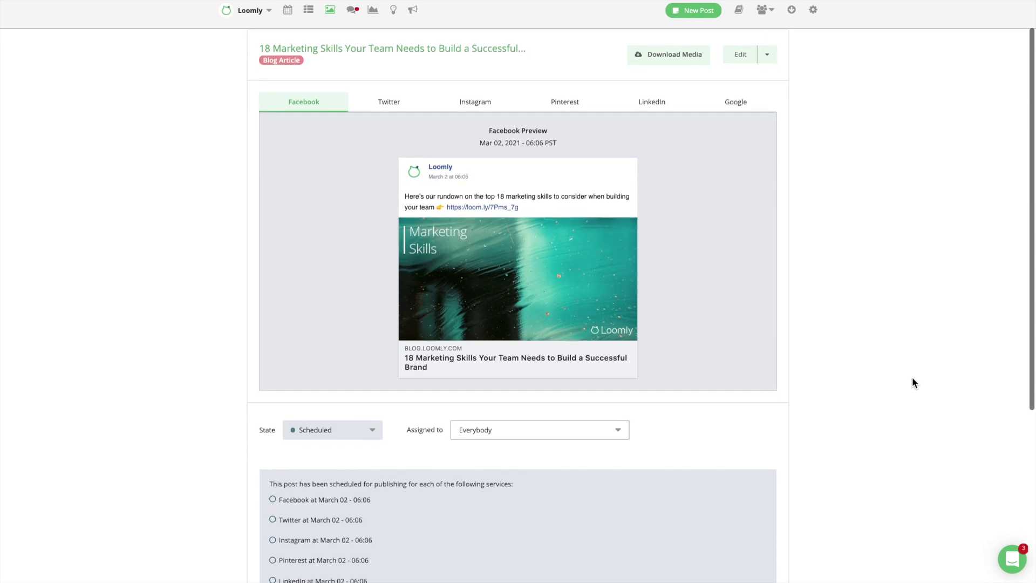
# Scroll down the 18 Marketing Skills post detail page.
pyautogui.scroll(-1, 913, 378)
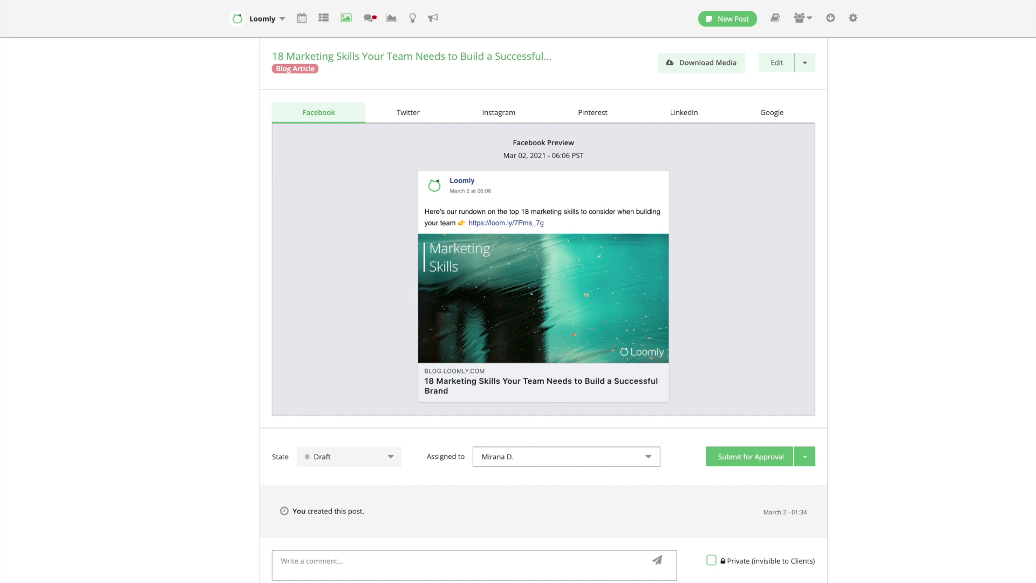
# Post a comment mentioning a teammate: 'Let me know what you think!'.
pyautogui.write('@Kitty Cat')
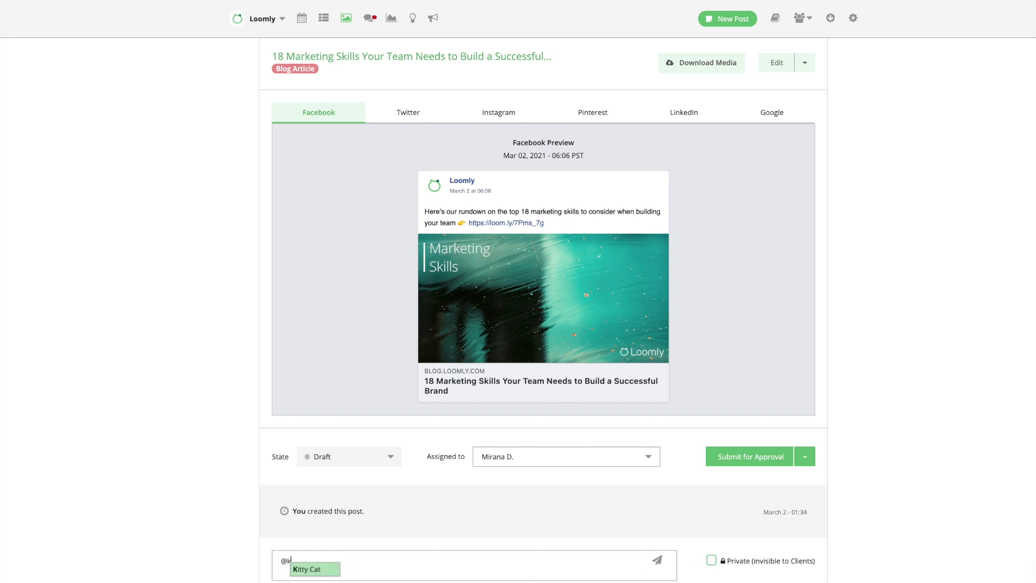
pyautogui.write(' Let me know what you')
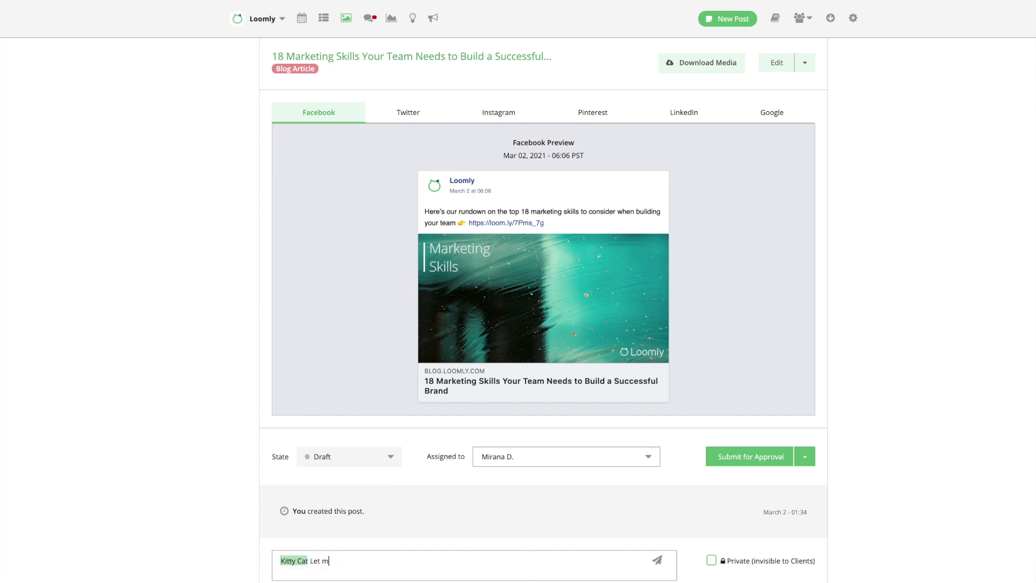
pyautogui.write(' think!')
pyautogui.press('Return')
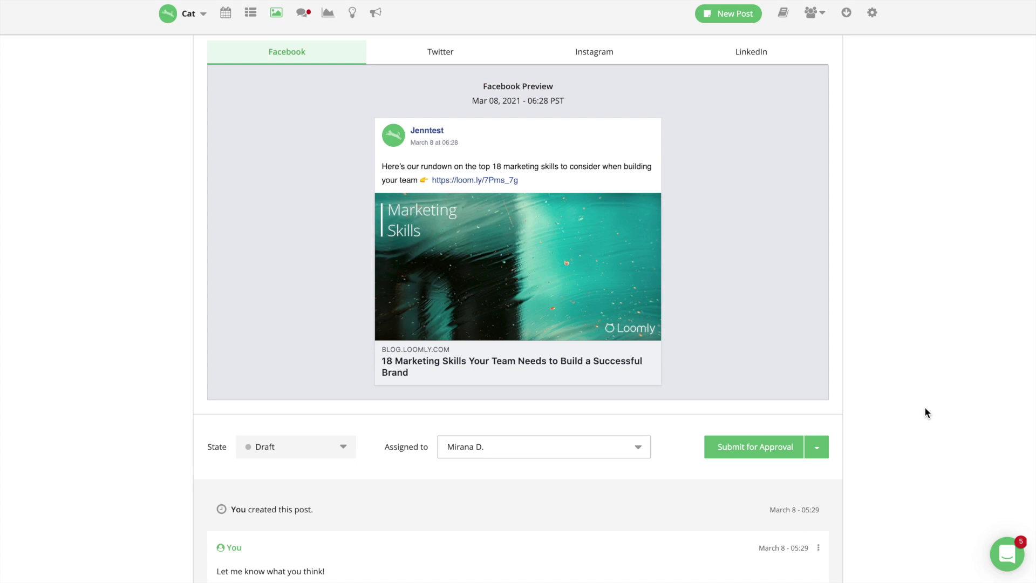
# Open the list of people assigned to the draft post.
pyautogui.click(623, 454)
# Assign the post to another teammate, submit it for approval, and approve it.
pyautogui.click(495, 557)
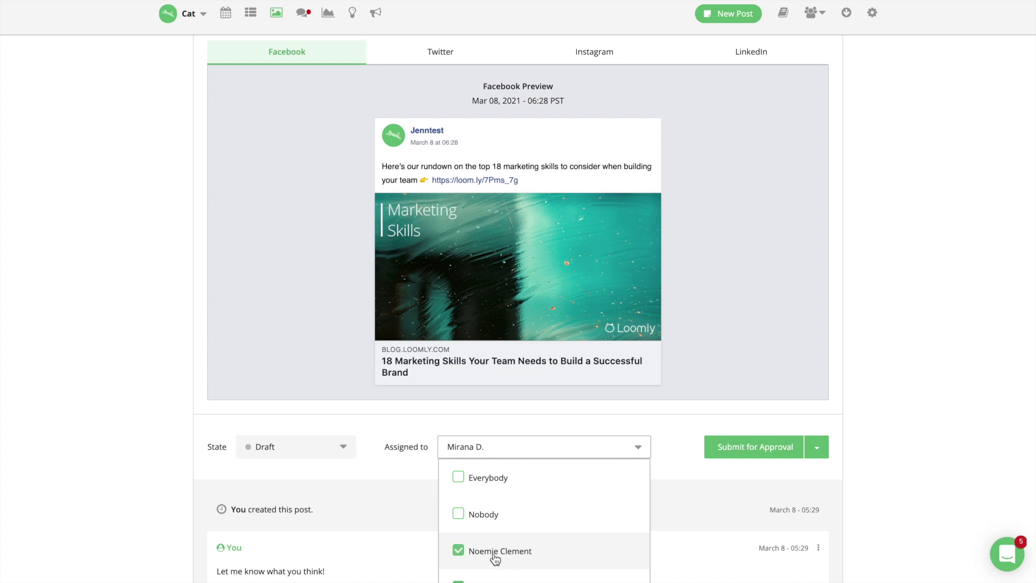
pyautogui.click(739, 454)
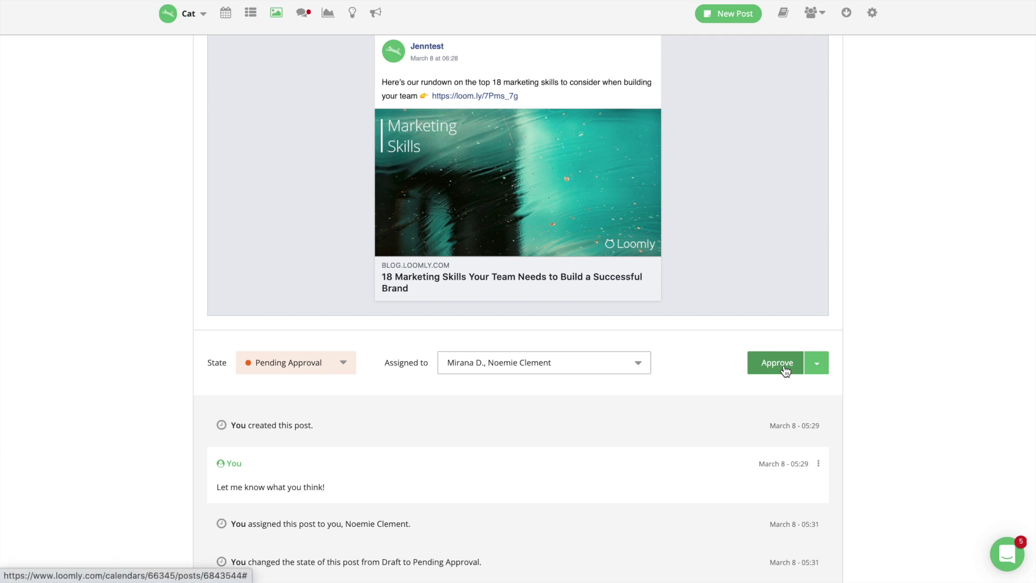
pyautogui.click(777, 363)
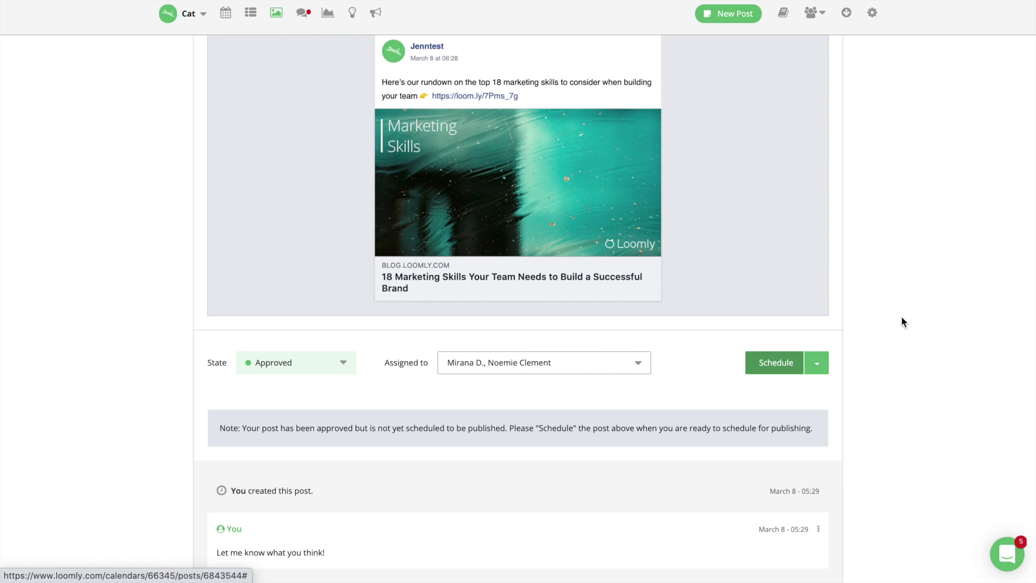
# Check the LinkedIn and Facebook previews, then schedule the post for March 08 at 06:28.
pyautogui.scroll(-3, 915, 317)
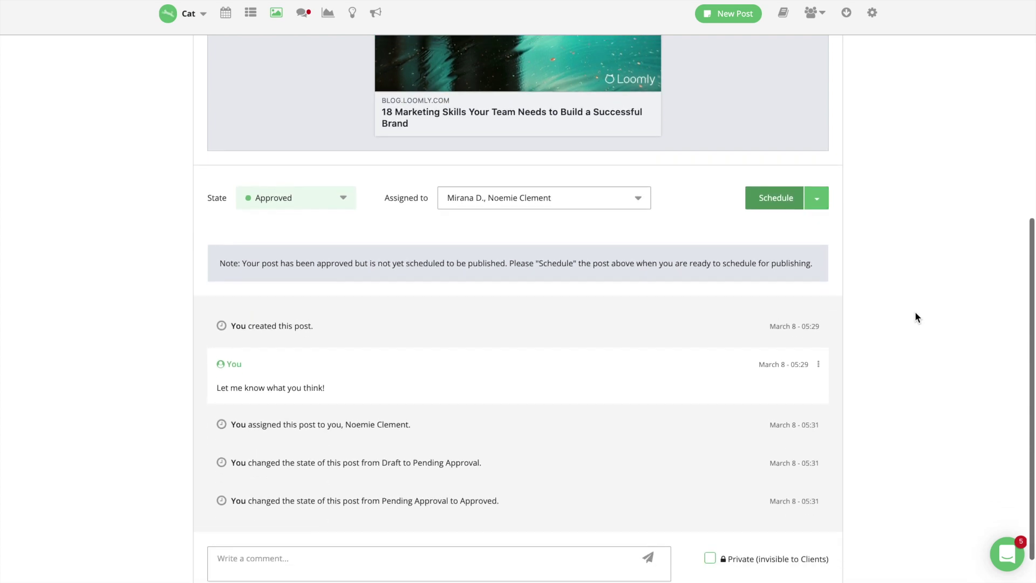
pyautogui.scroll(5, 915, 314)
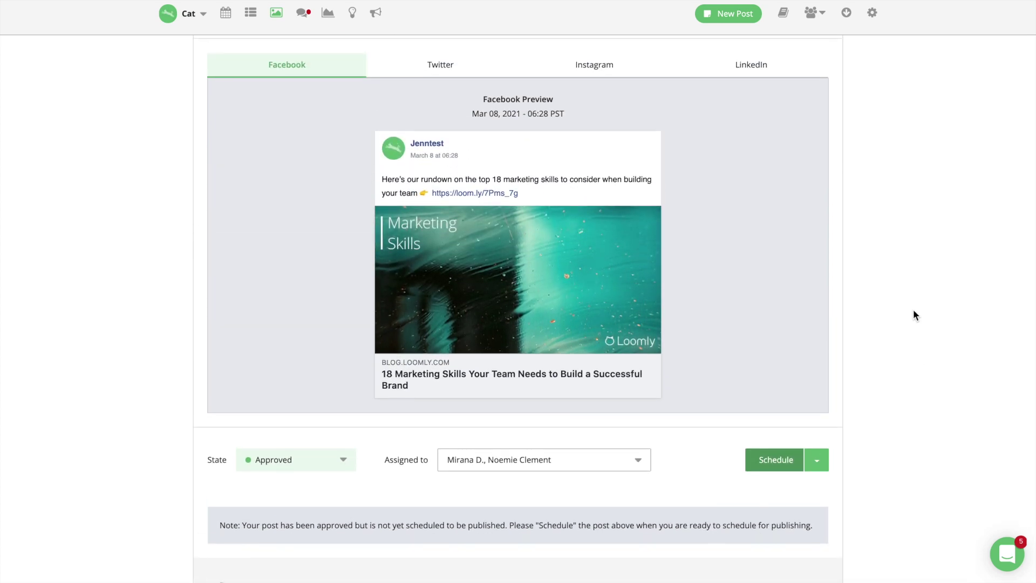
pyautogui.click(759, 69)
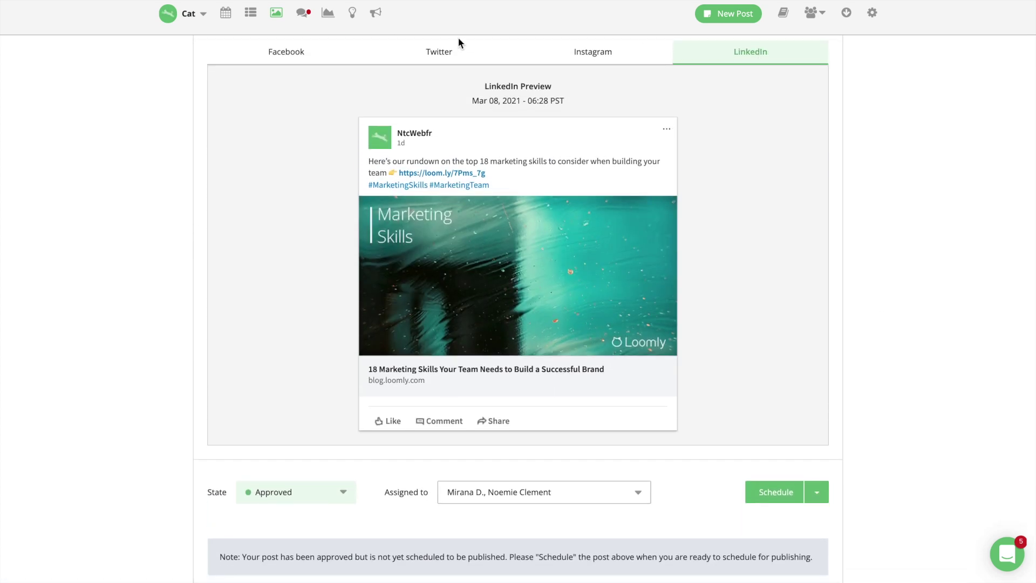
pyautogui.click(305, 48)
pyautogui.scroll(-2, 943, 171)
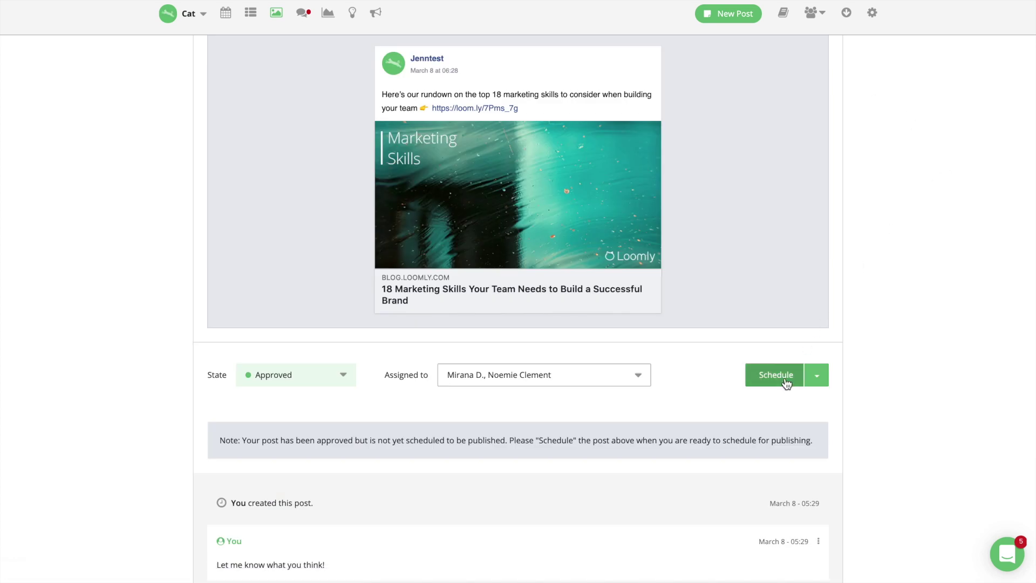
pyautogui.click(786, 377)
pyautogui.scroll(1, 916, 307)
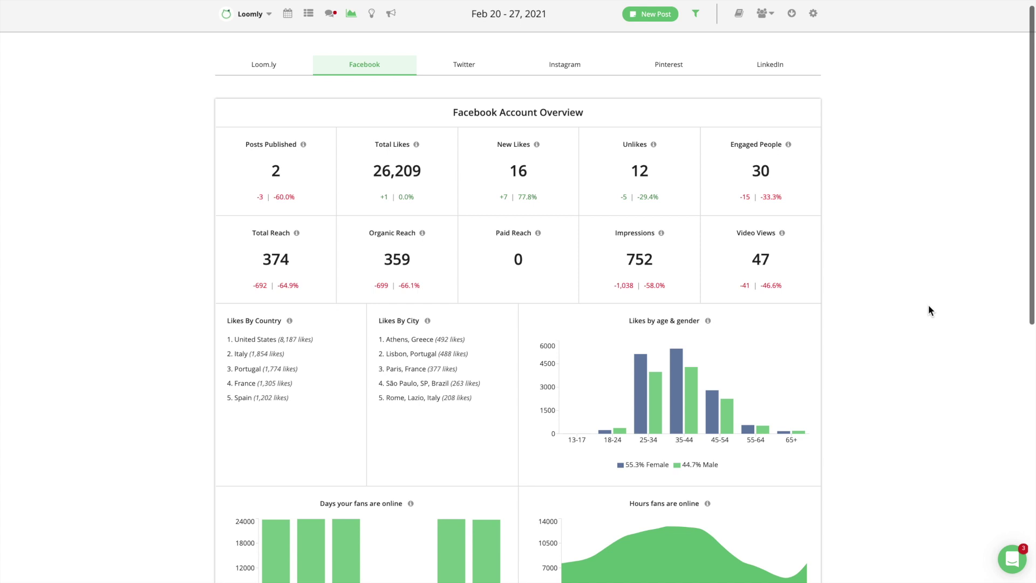
# Scroll through the Facebook analytics for Feb 20 – 27, 2021.
pyautogui.scroll(-1, 928, 307)
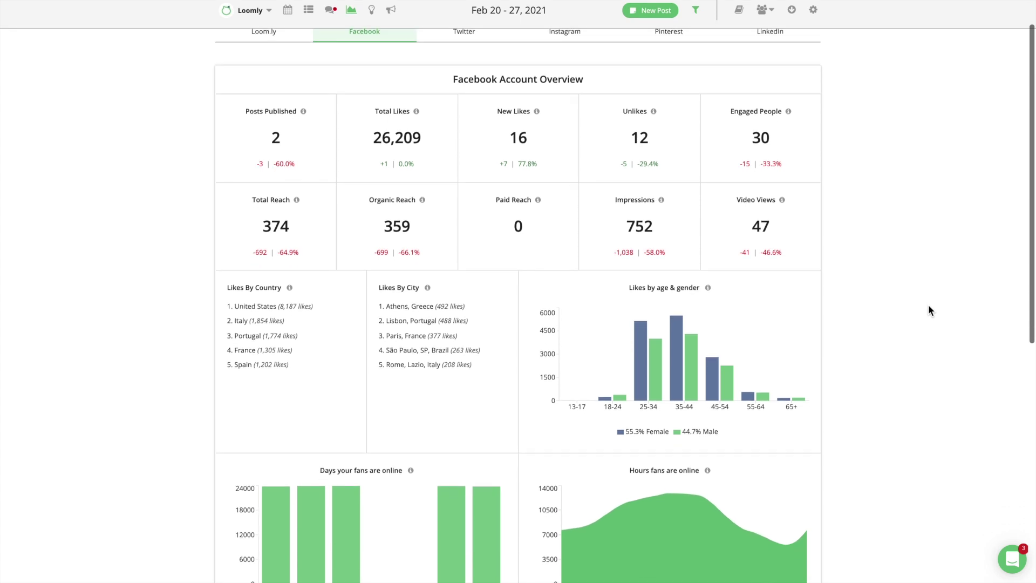
pyautogui.scroll(-5, 928, 305)
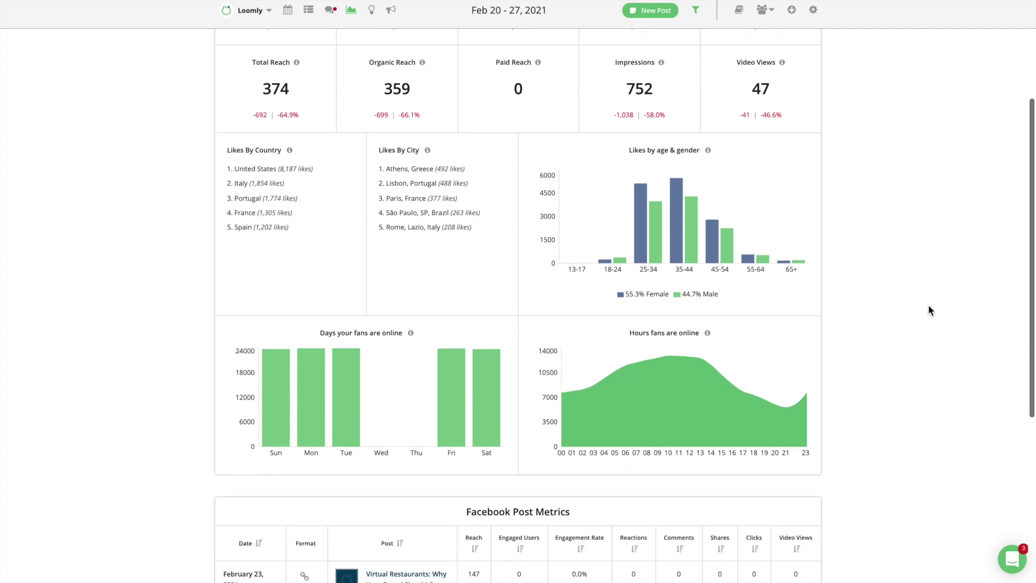
pyautogui.scroll(-3, 929, 310)
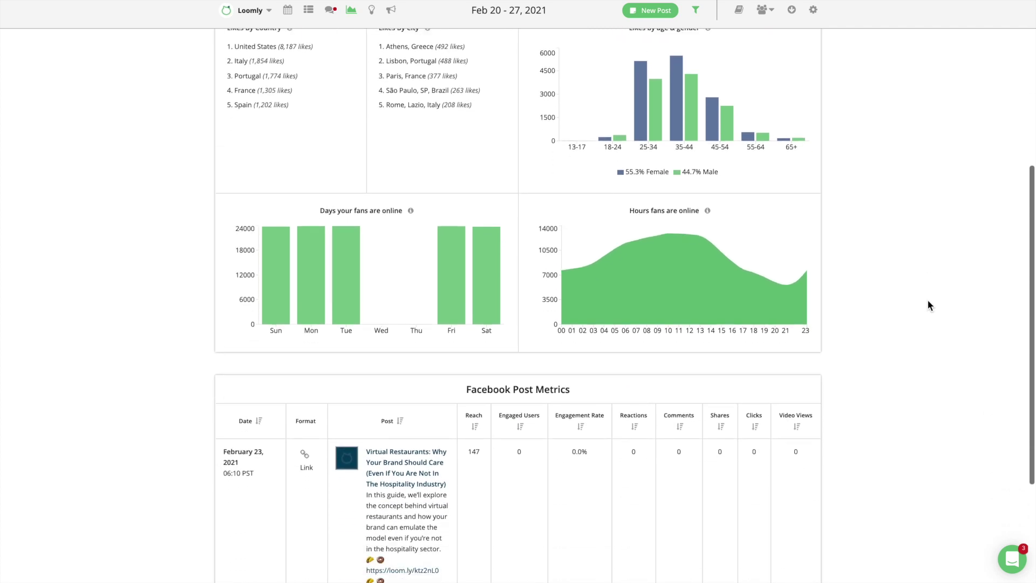
pyautogui.scroll(-1, 925, 293)
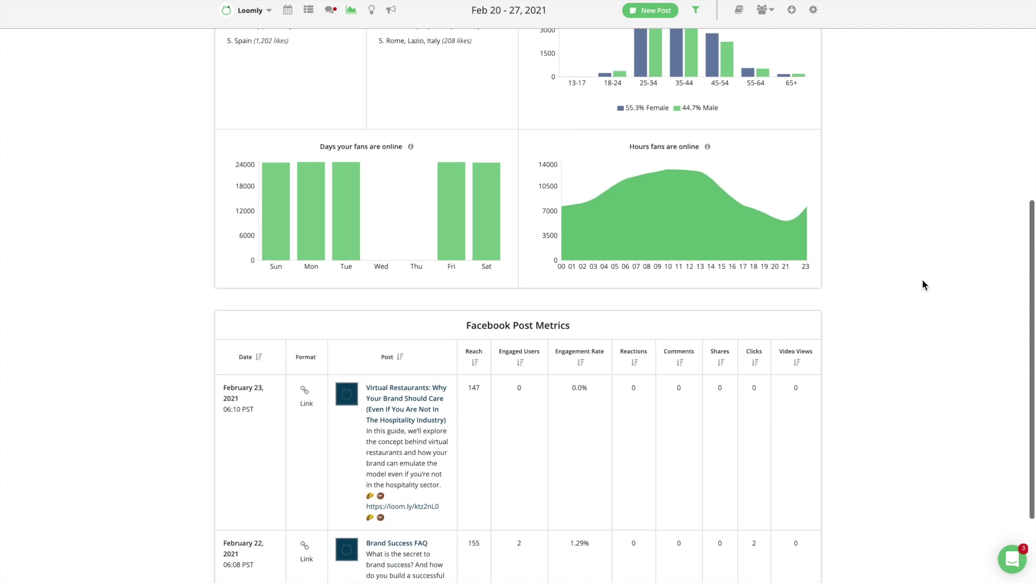
pyautogui.scroll(4, 922, 284)
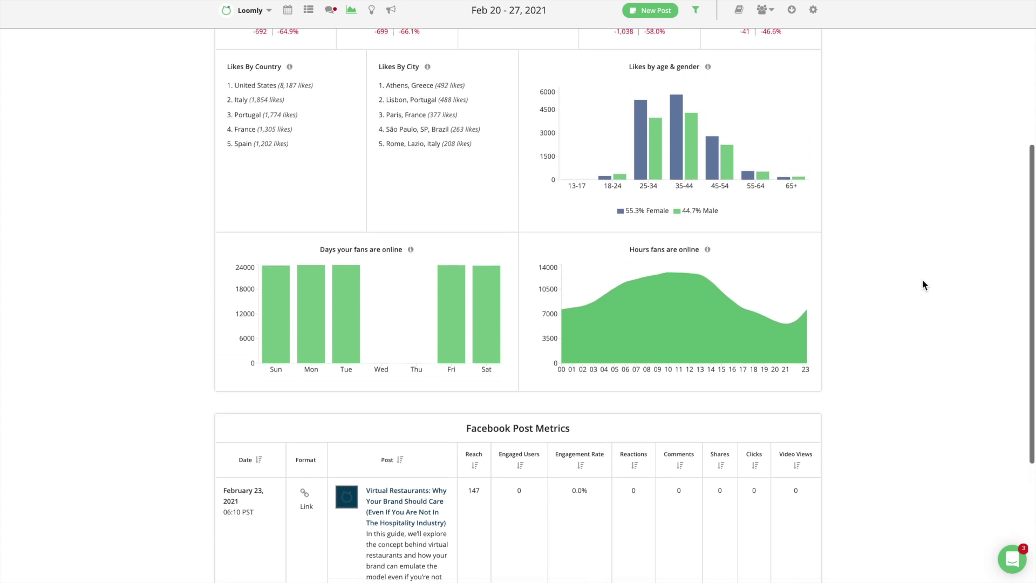
pyautogui.scroll(4, 922, 280)
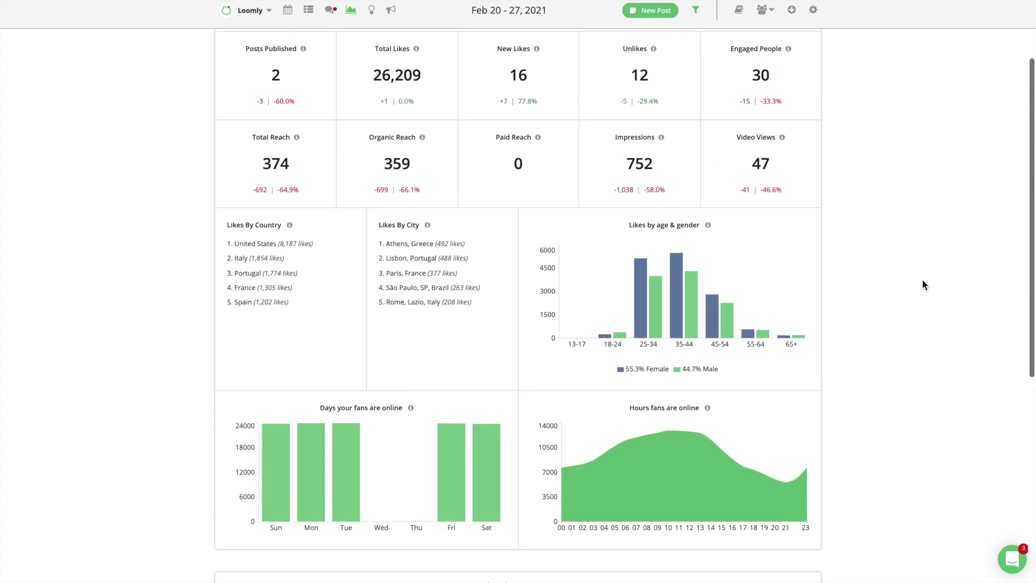
pyautogui.scroll(2, 921, 280)
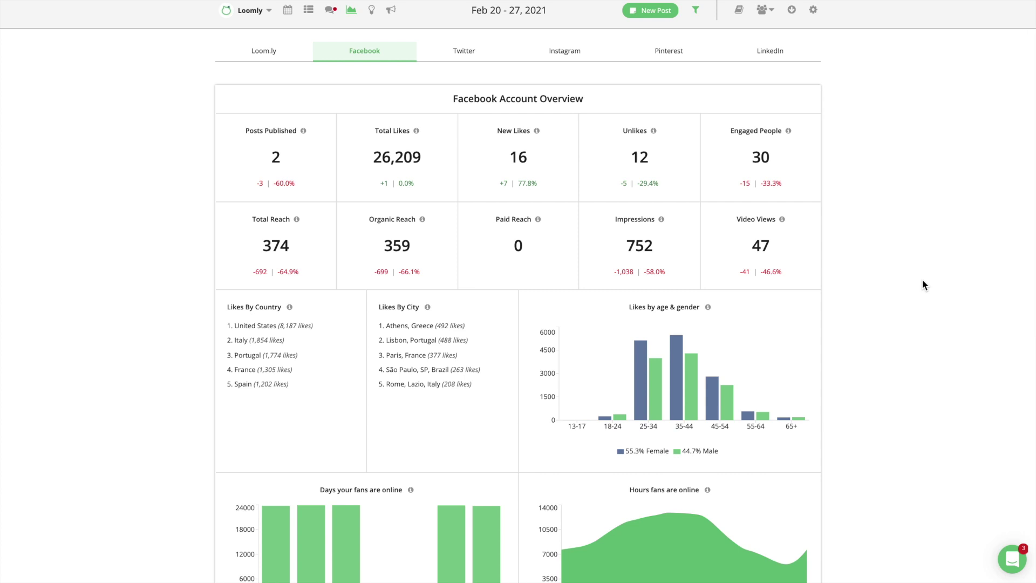
# View the Instagram analytics, then scroll through the LinkedIn account overview.
pyautogui.click(577, 56)
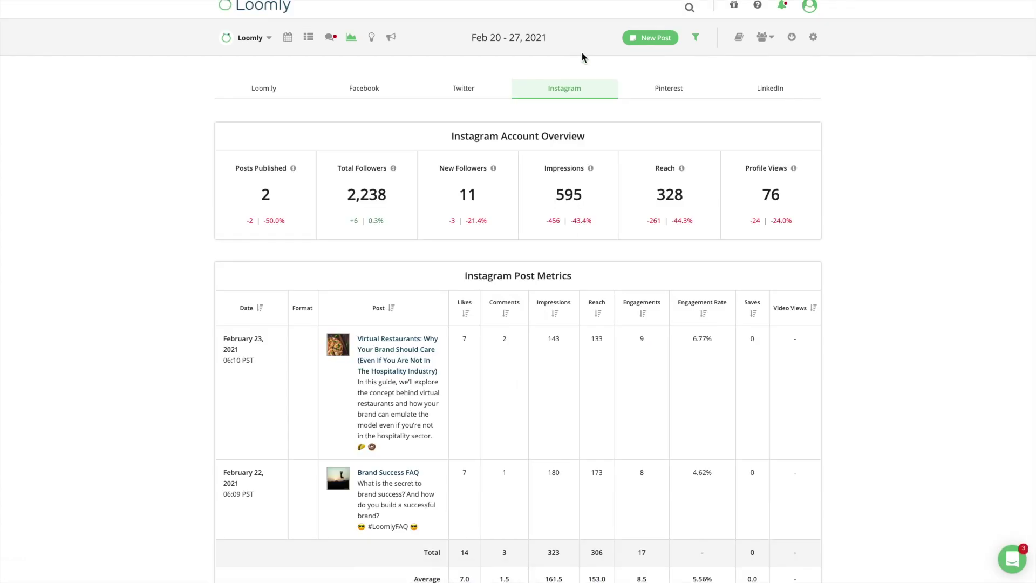
pyautogui.click(770, 88)
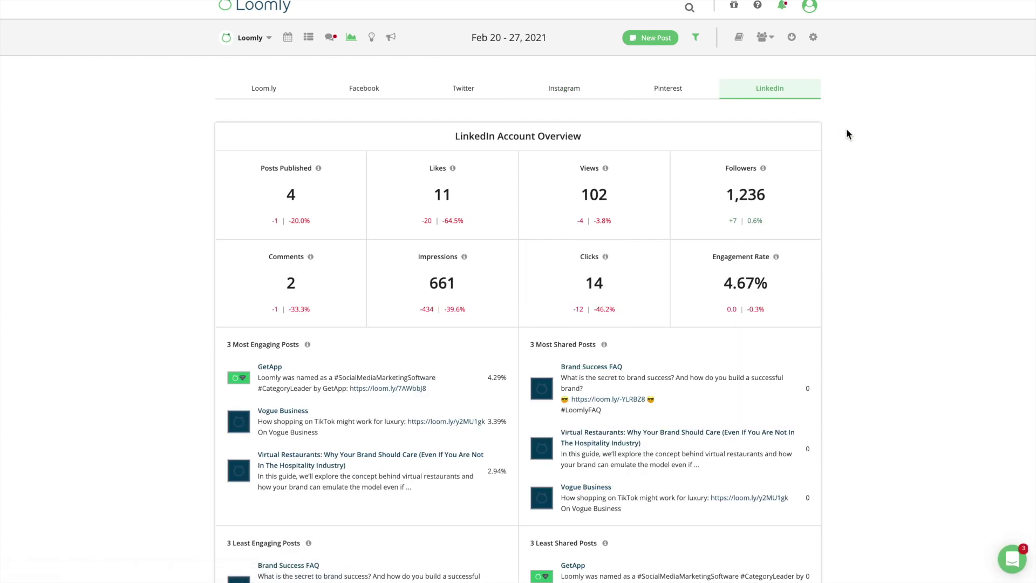
pyautogui.scroll(-3, 847, 132)
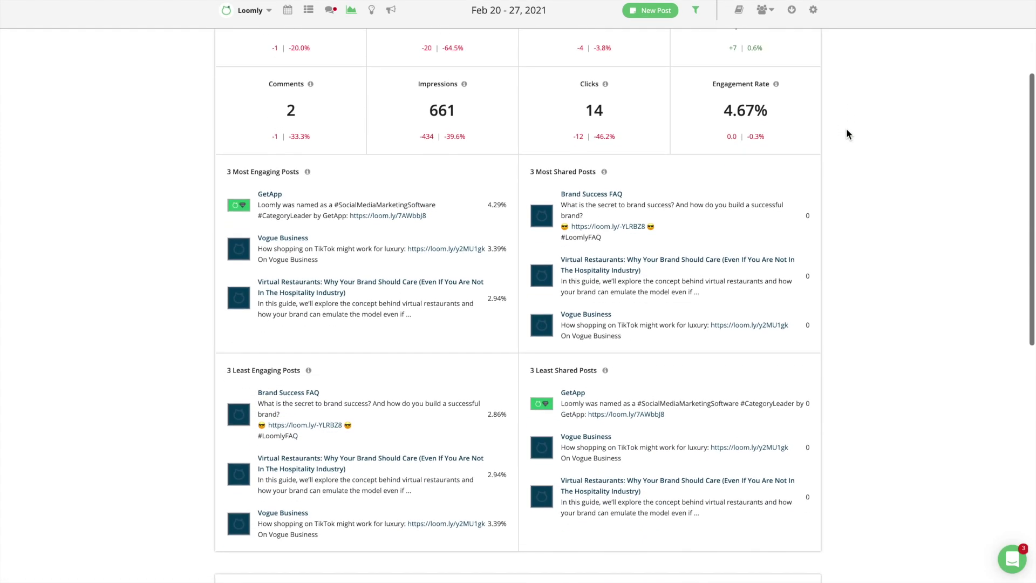
pyautogui.scroll(3, 846, 134)
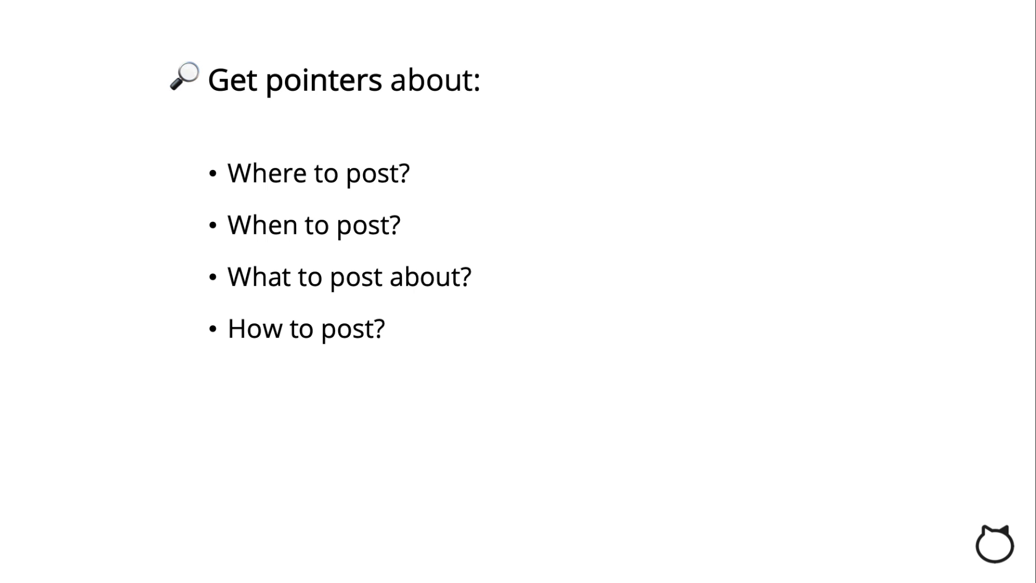
# Advance the slide to reveal the "Who to post for?" pointer.
pyautogui.press('Right')
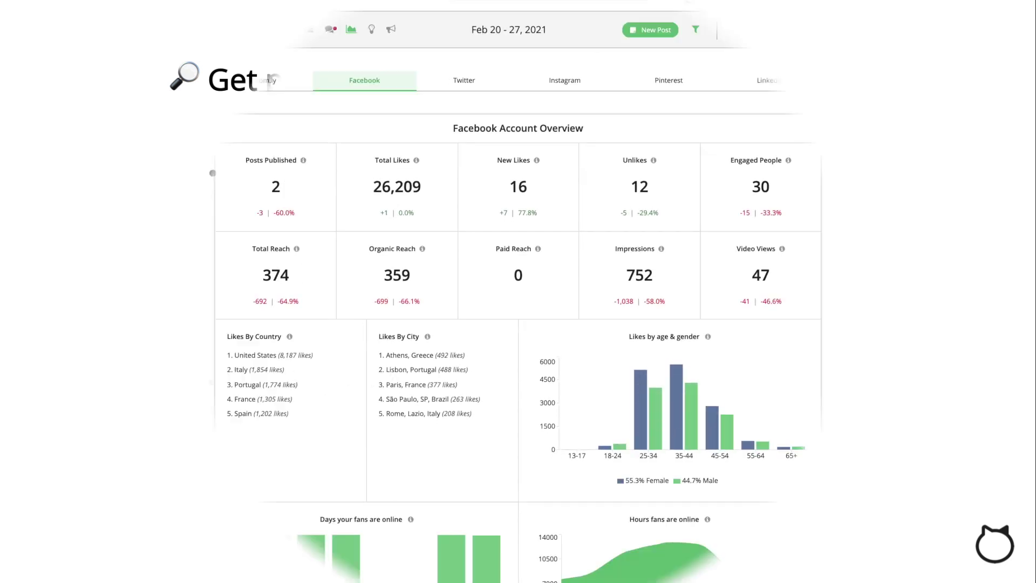
pyautogui.scroll(-1, 928, 304)
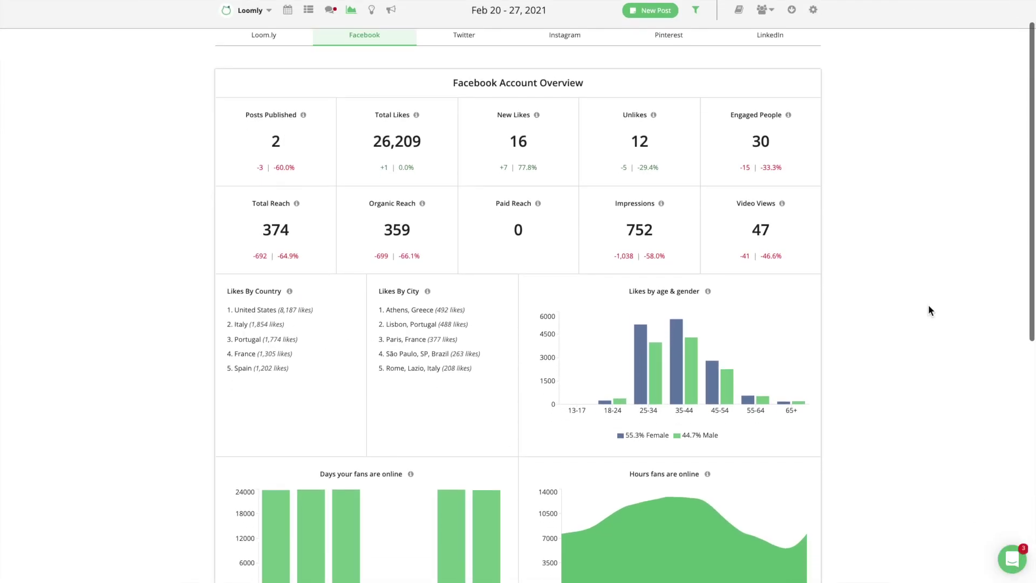
# Scroll through the Loom.ly overview analytics for Feb 22 – Mar 1, 2021.
pyautogui.scroll(-2, 928, 307)
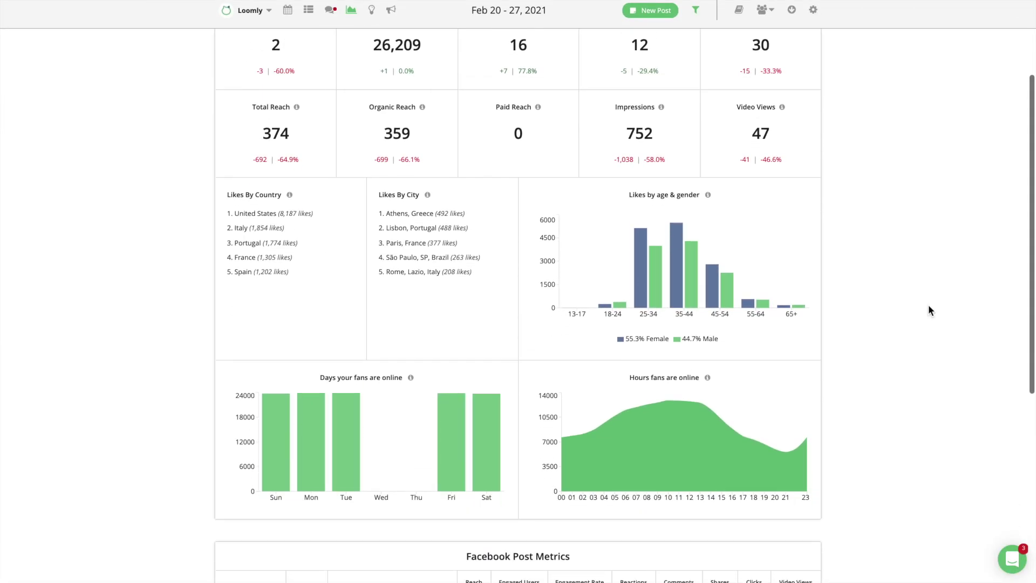
pyautogui.scroll(-3, 928, 306)
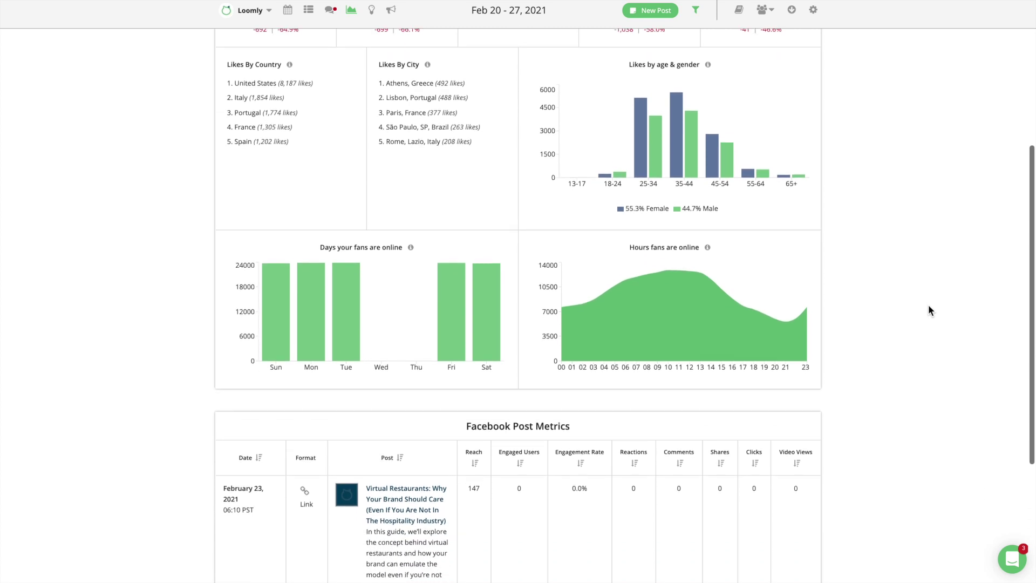
pyautogui.scroll(-2, 928, 304)
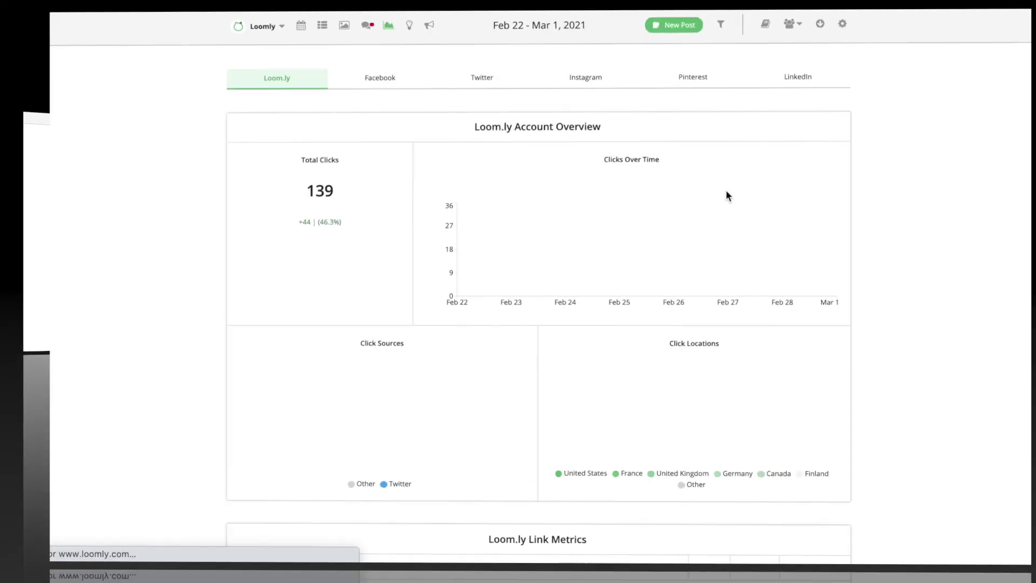
pyautogui.scroll(-2, 1003, 258)
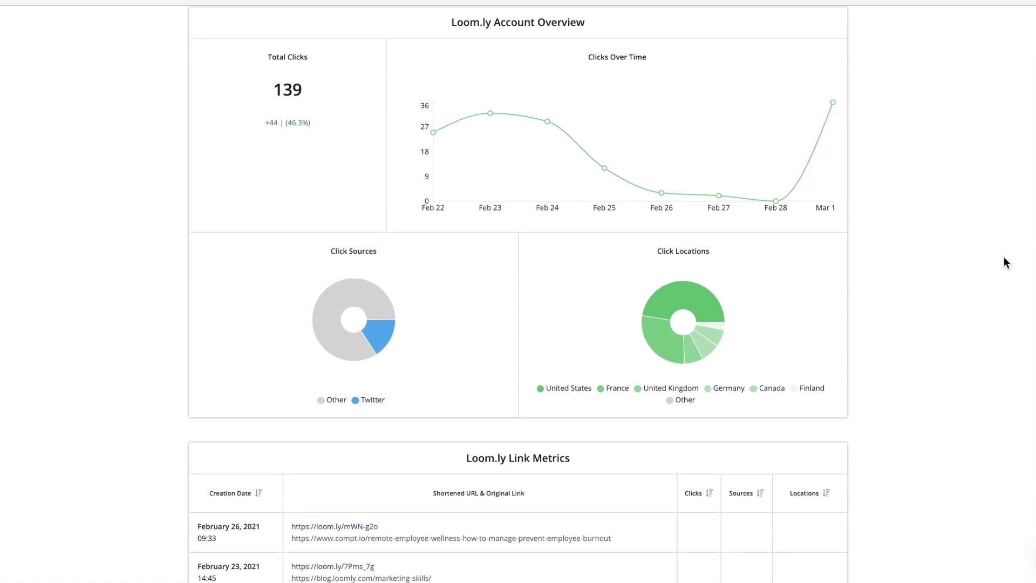
pyautogui.scroll(1, 1003, 258)
# Review the Facebook analytics for the period, then show the Instagram account overview.
pyautogui.click(351, 22)
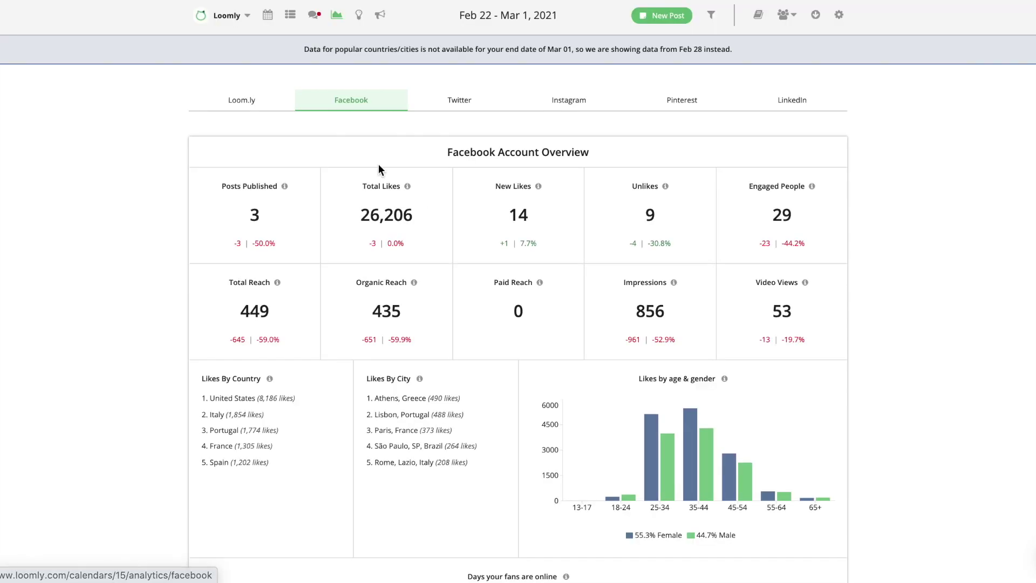
pyautogui.scroll(-2, 916, 180)
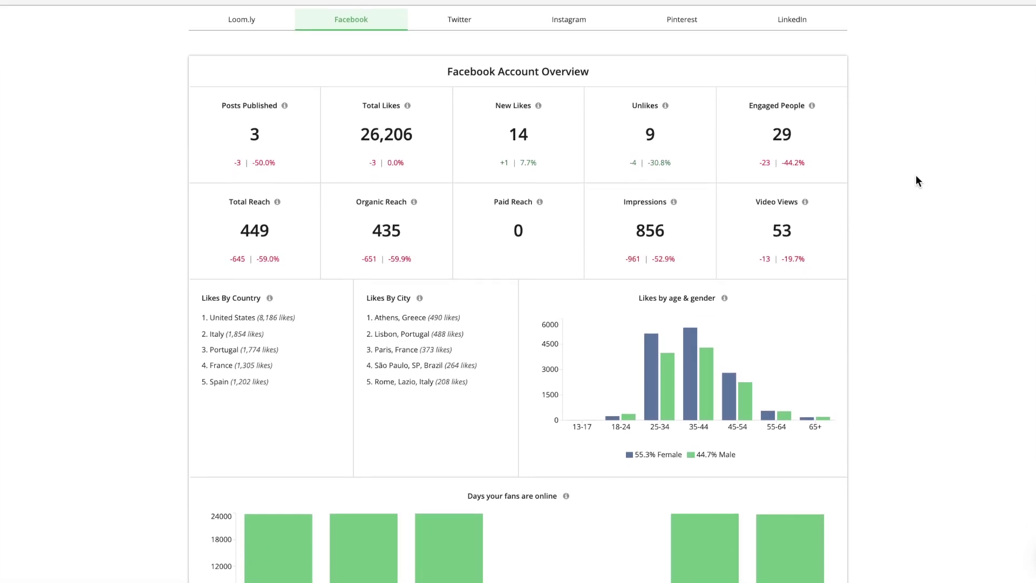
pyautogui.scroll(1, 916, 182)
pyautogui.click(576, 28)
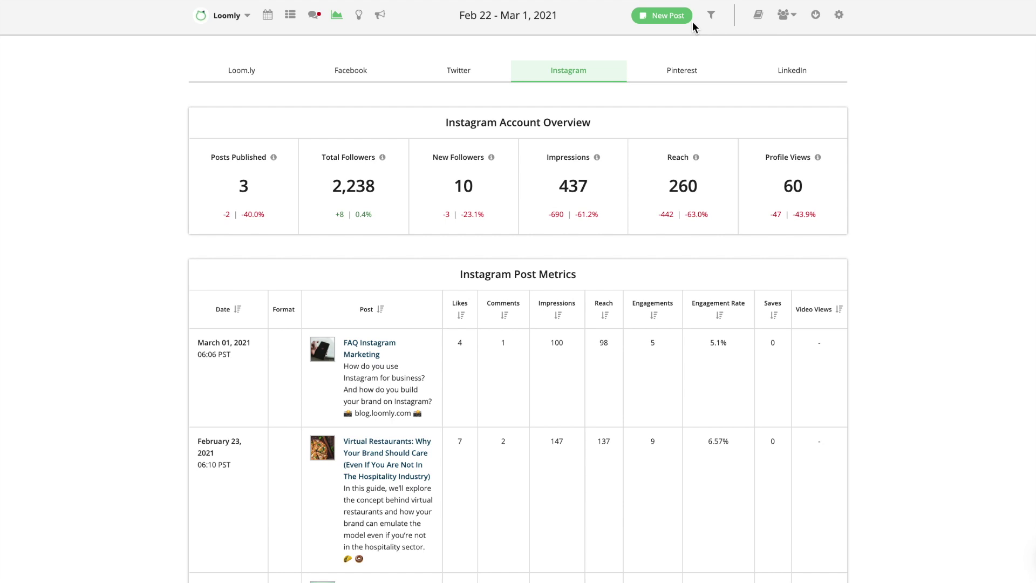
# Filter analytics to the last 30 days (Jan 29 – Feb 28, 2021) and export all six reports as PDF.
pyautogui.click(711, 15)
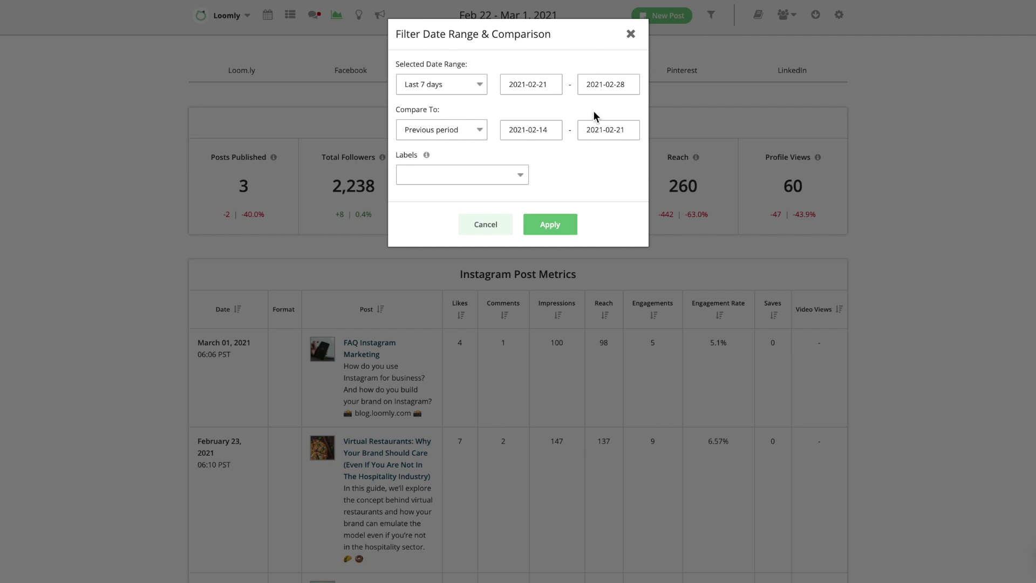
pyautogui.click(467, 85)
pyautogui.click(466, 70)
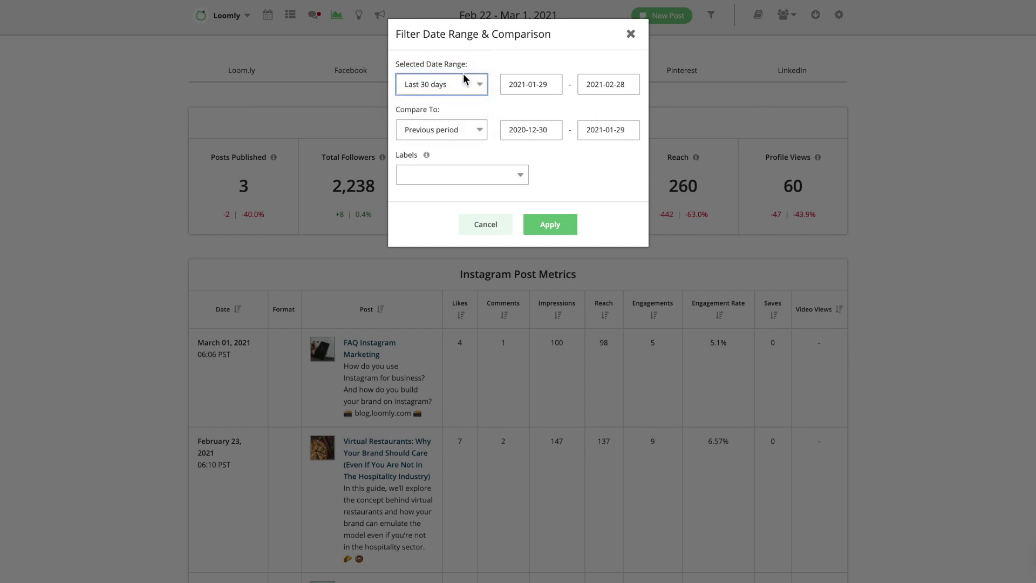
pyautogui.click(565, 227)
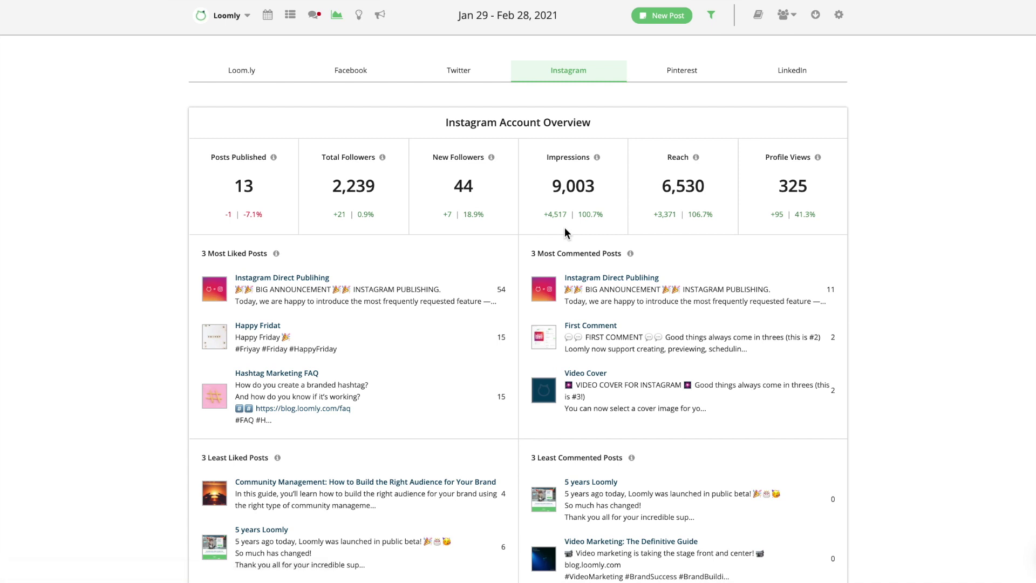
pyautogui.click(814, 14)
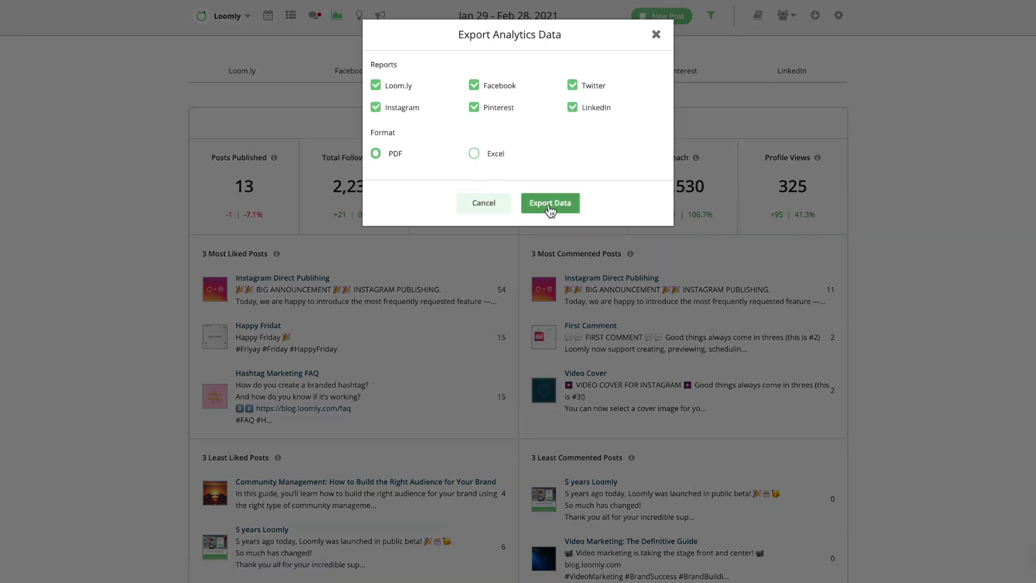
pyautogui.click(540, 209)
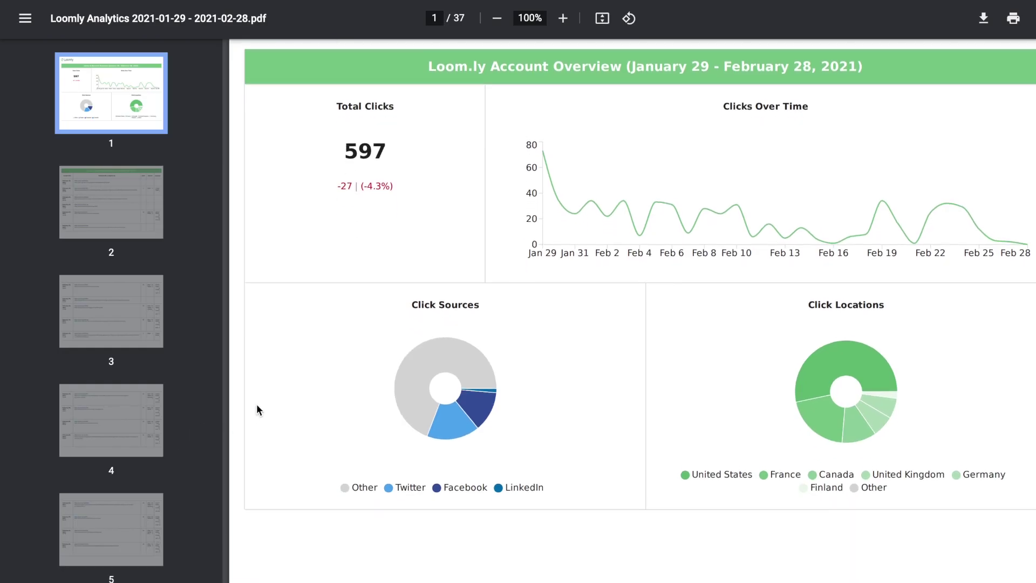
# Scroll through the Loom.ly Account Overview page of the exported Loomly Analytics PDF.
pyautogui.scroll(-2, 257, 404)
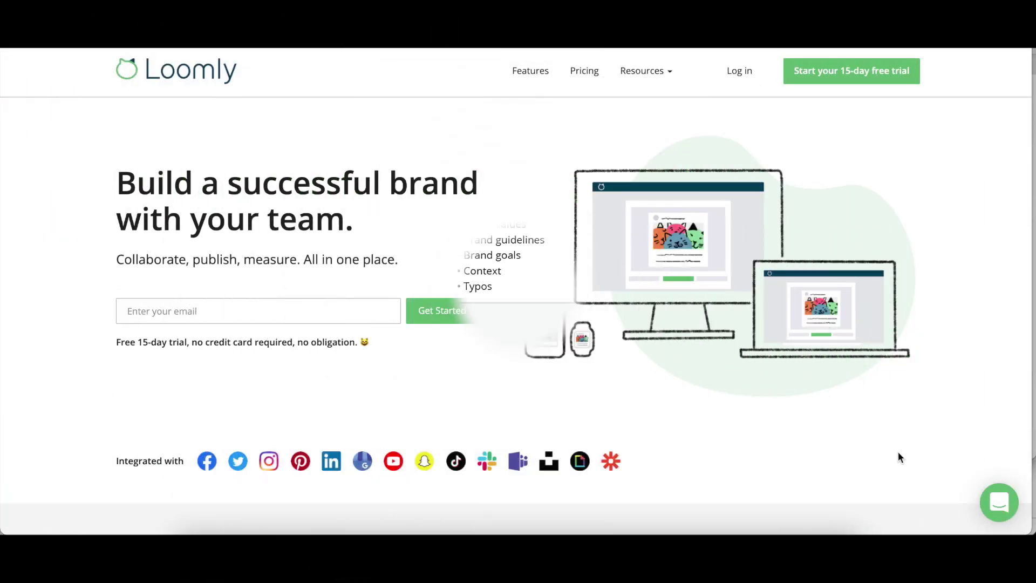
# Start a new support chat message and type the greeting "Hi" without sending it.
pyautogui.click(999, 504)
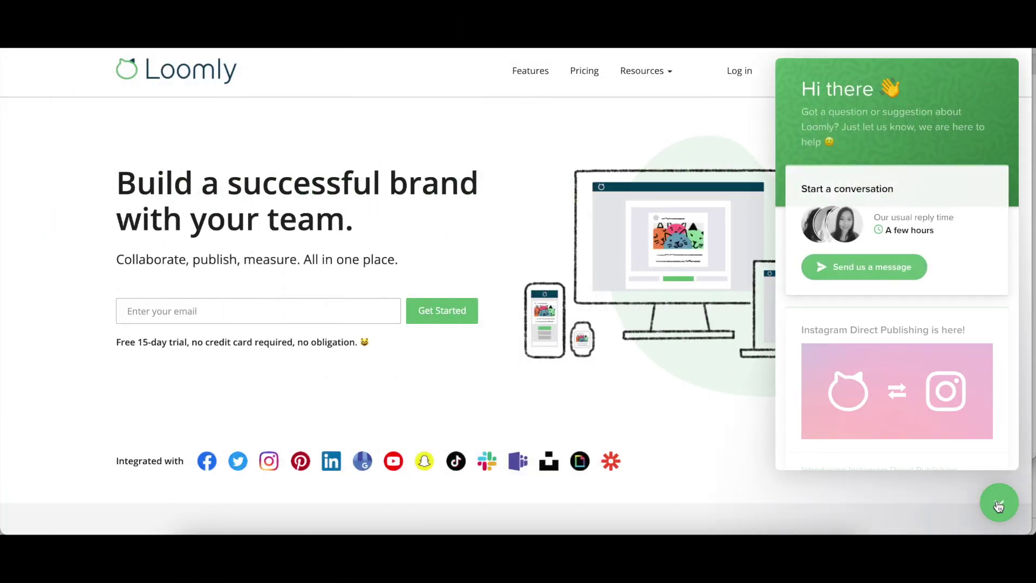
pyautogui.click(882, 281)
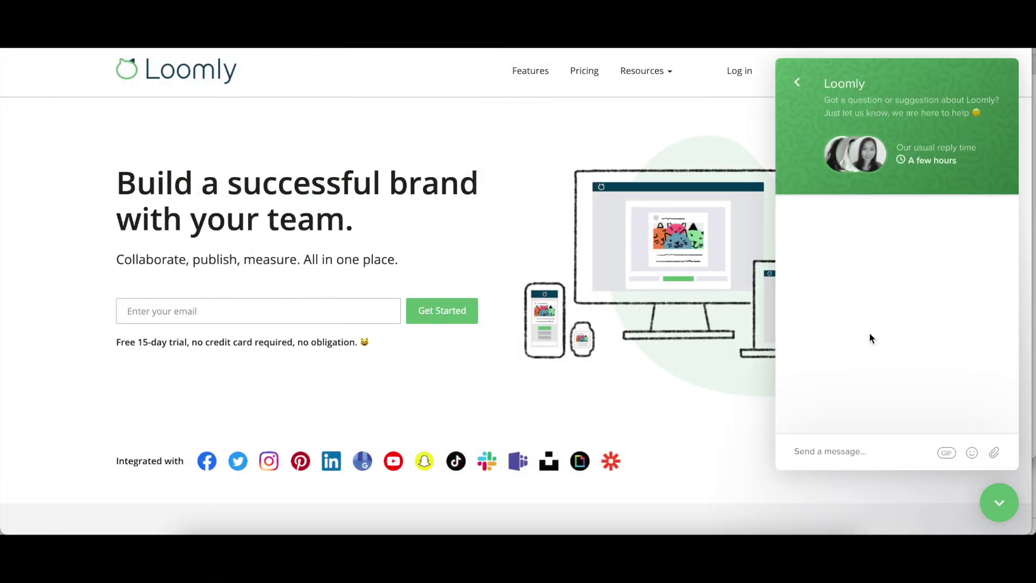
pyautogui.write('Hi!')
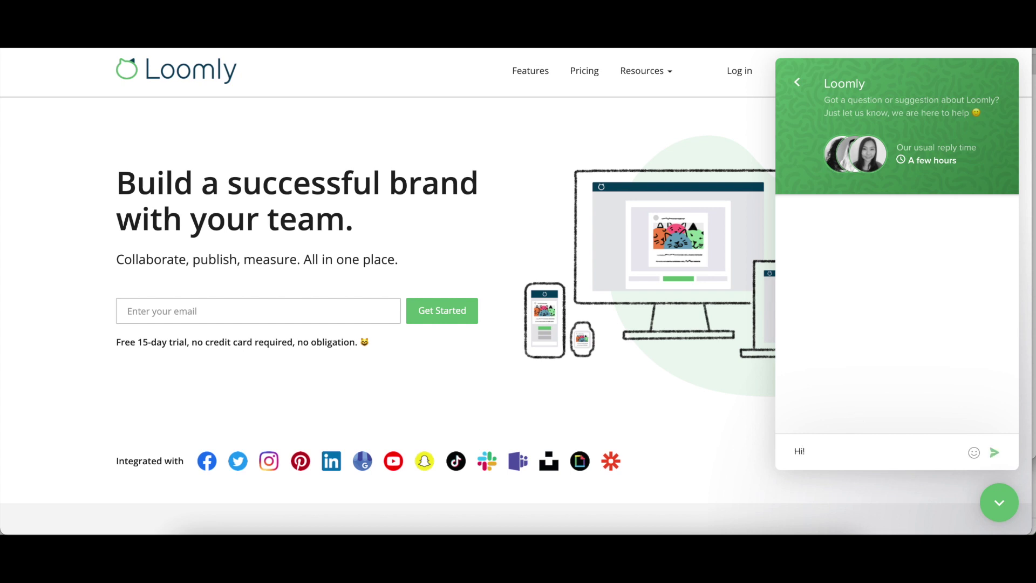